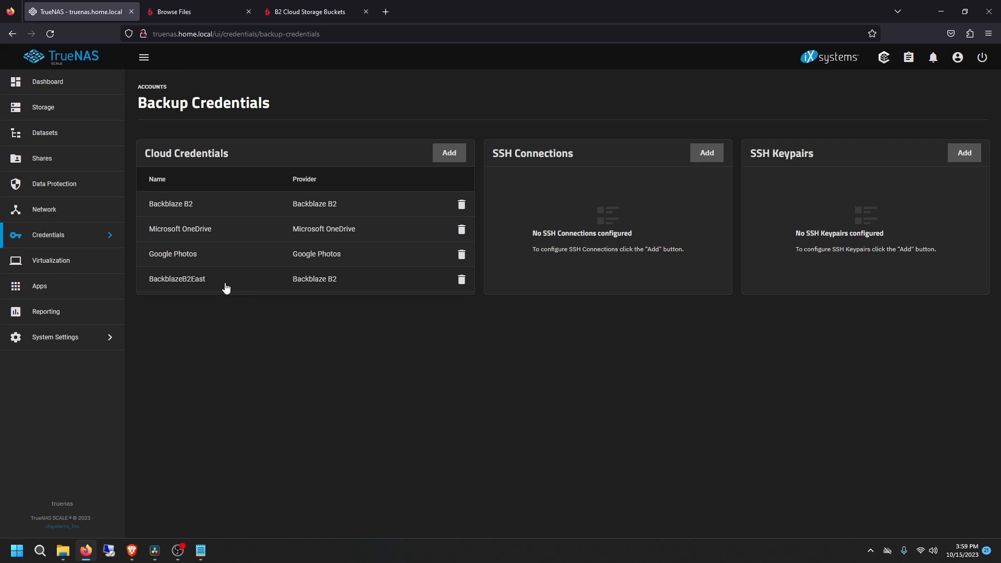
Step: Check the Backblaze details of important_data.txt in the PEYoutubeDemo bucket, including its encryption setting
left_click(73, 188)
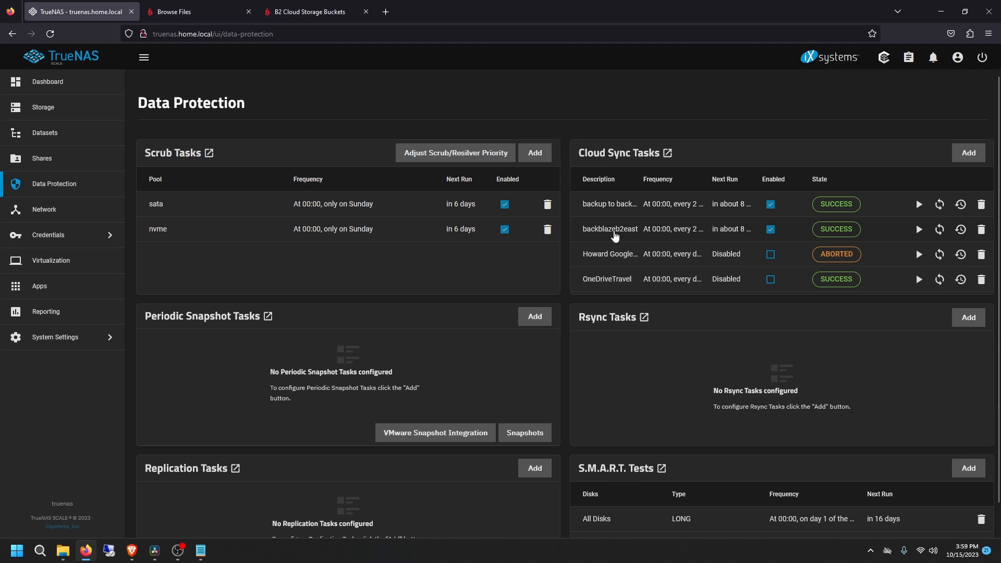
key("ctrl+Tab")
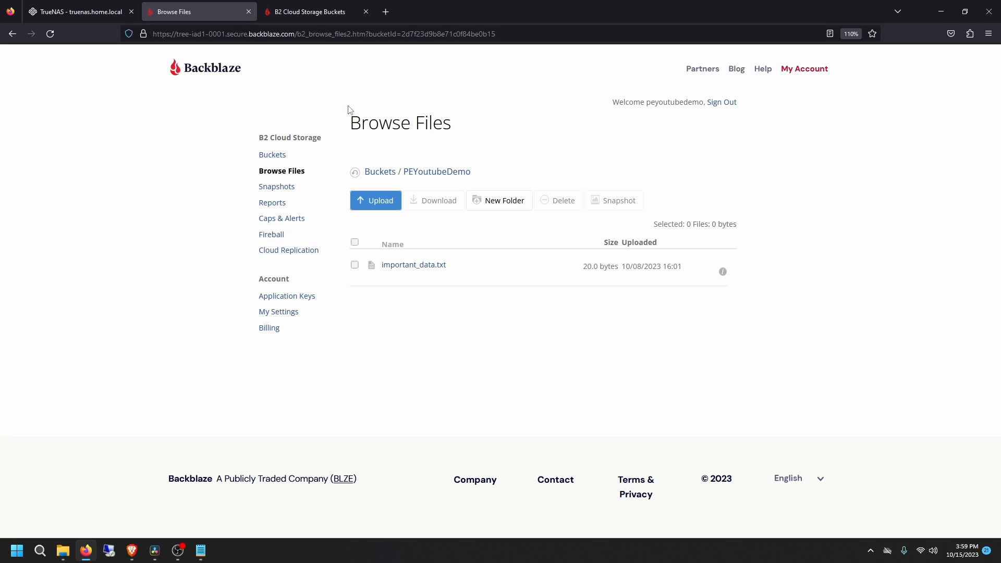
left_click(415, 267)
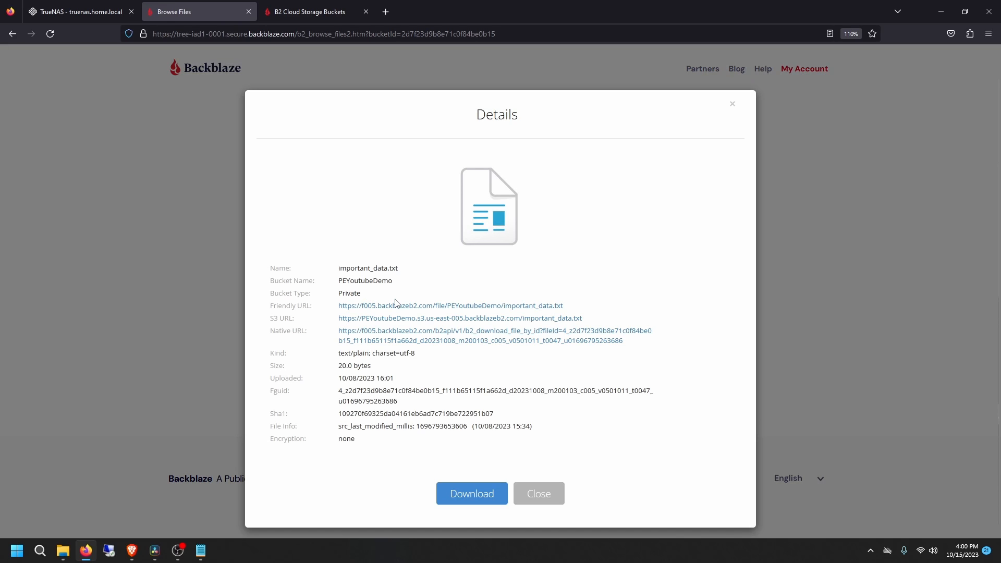
left_click(341, 439, "shift")
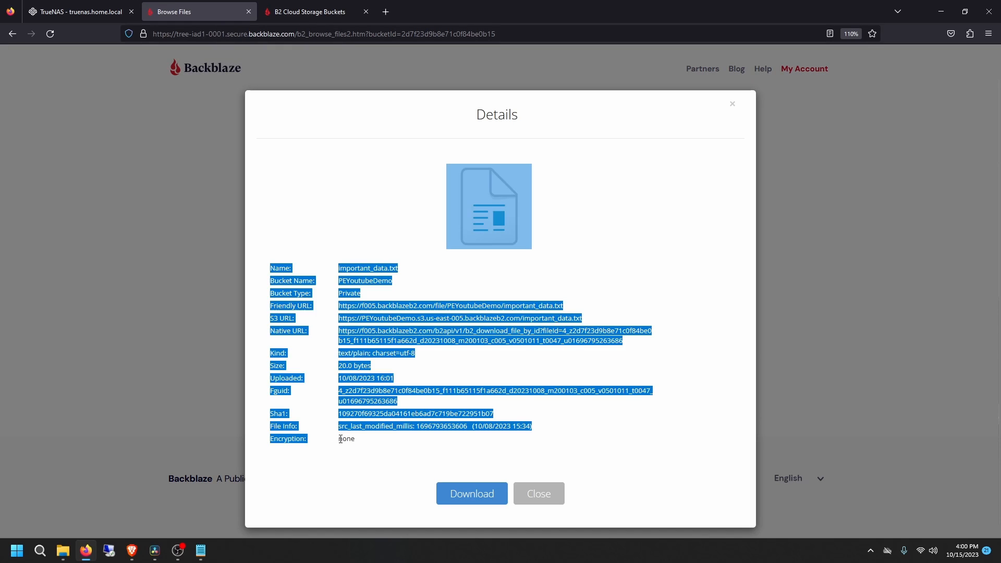
left_click(364, 443)
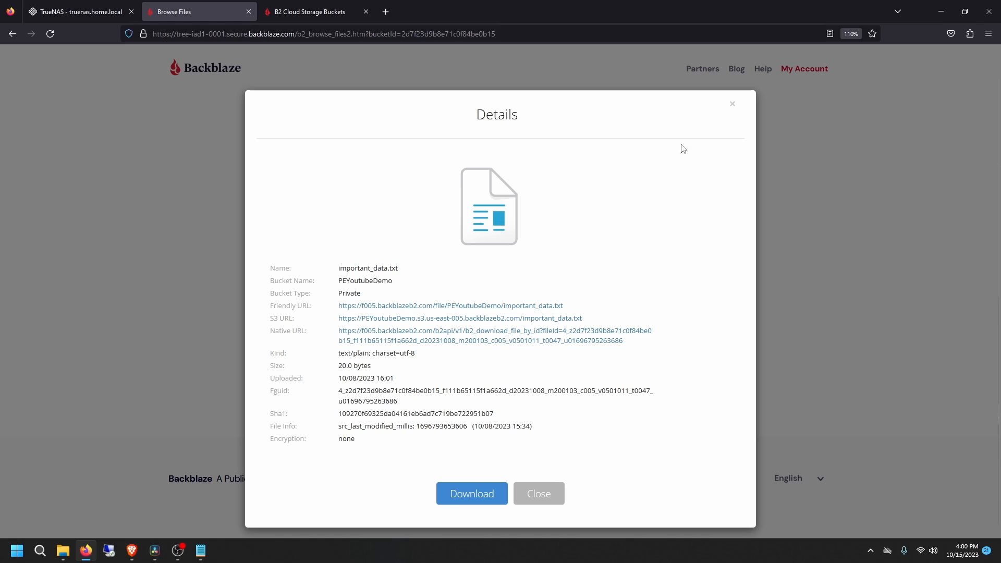
left_click(732, 103)
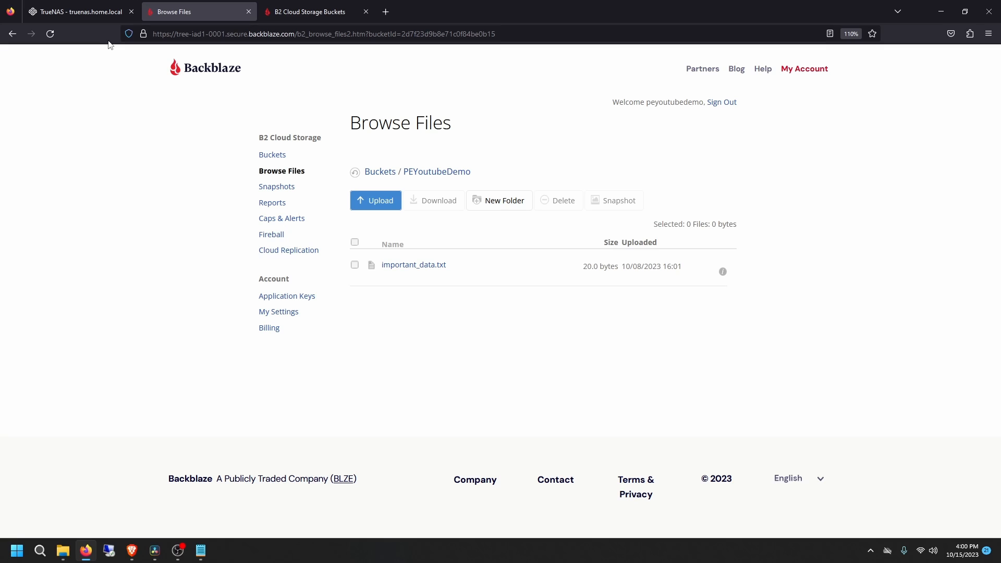
Step: Enable Remote Encryption for the backblazeb2east cloud sync task in TrueNAS
left_click(94, 11)
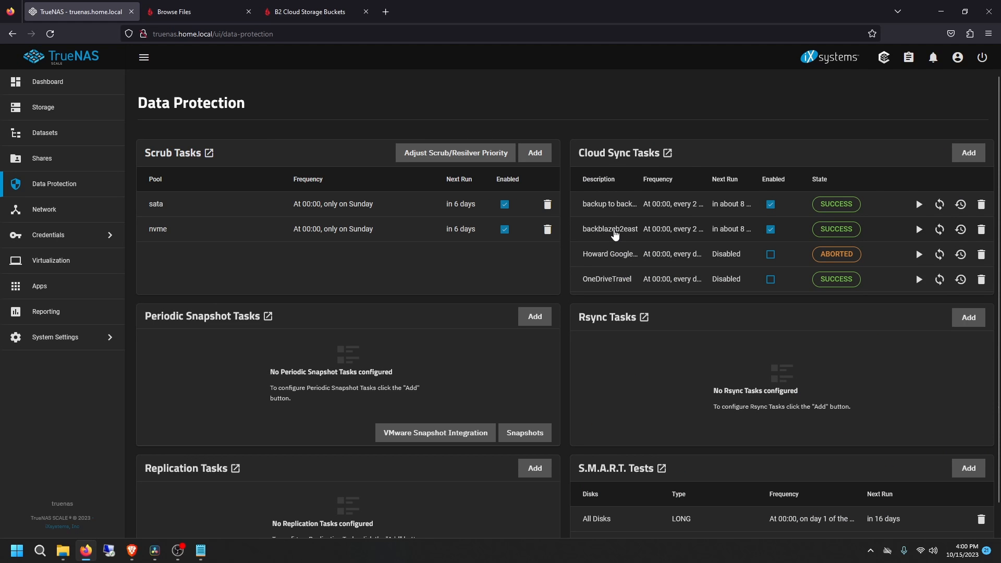
left_click(640, 235)
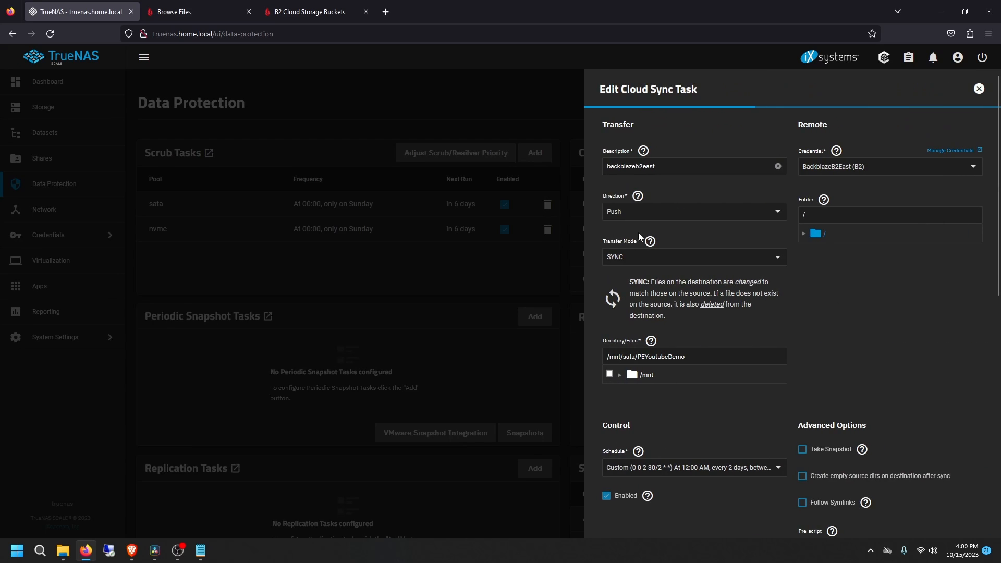
scroll(764, 366, "down", 10)
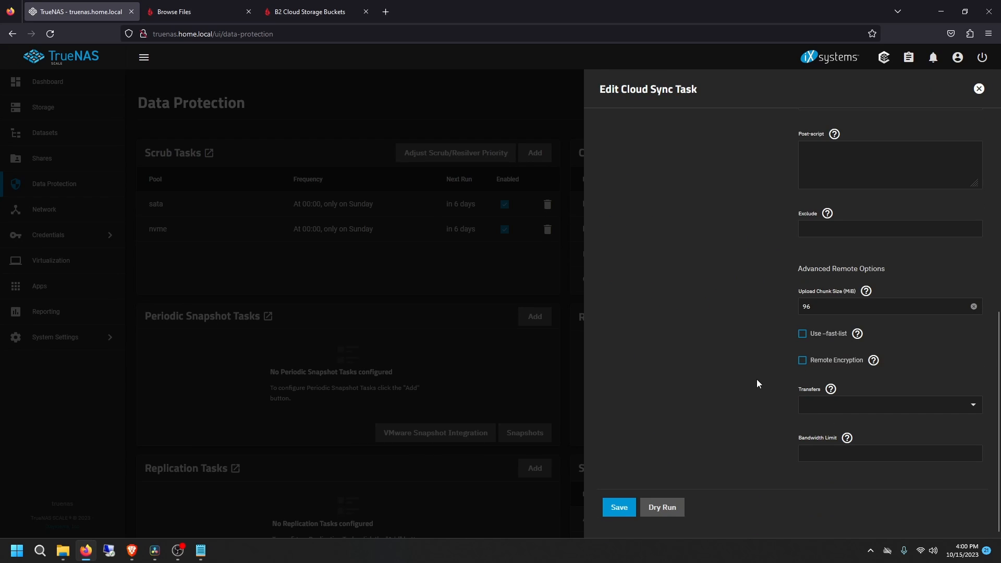
left_click(803, 363)
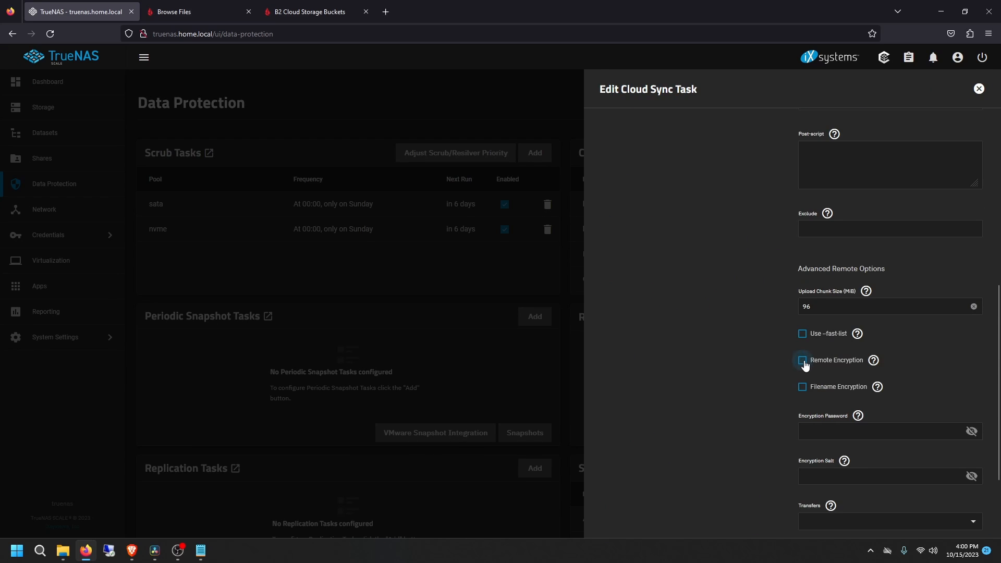
scroll(782, 386, "down", 3)
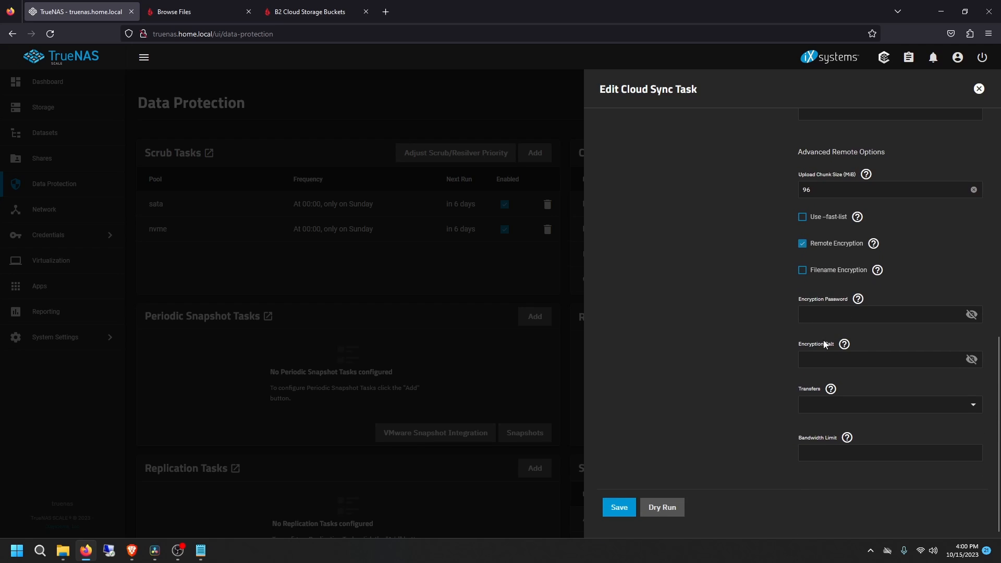
Step: Enter the encryption password and encryption salt, reveal both to check them, and save the cloud sync task
left_click(820, 313)
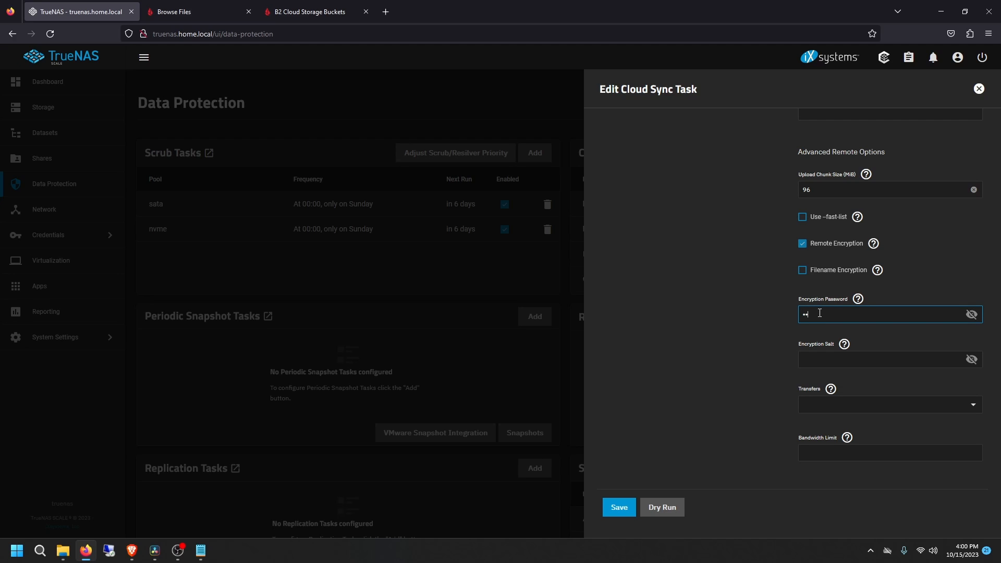
type("••••••••")
left_click(856, 360)
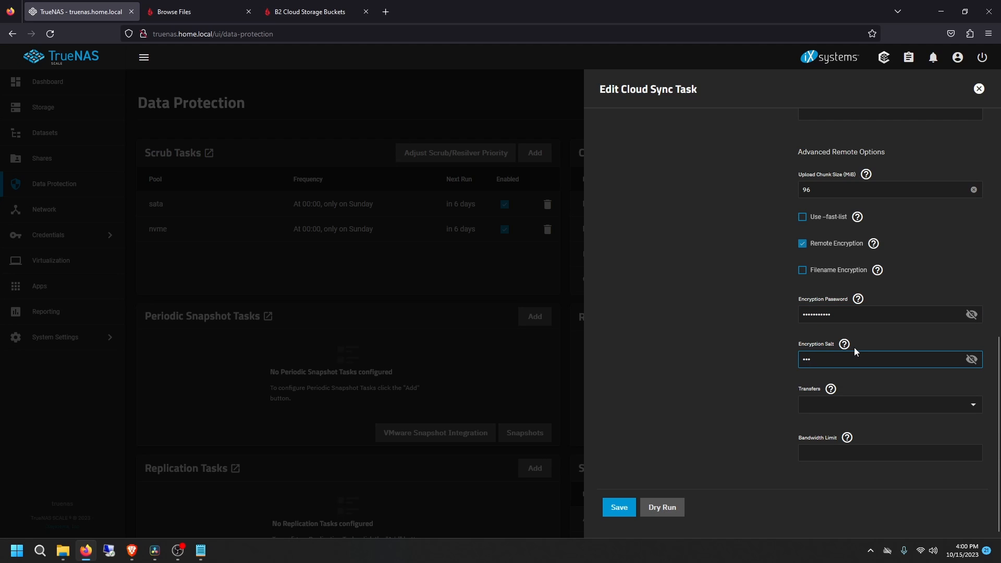
type("•••••••")
left_click(973, 360)
left_click(970, 316)
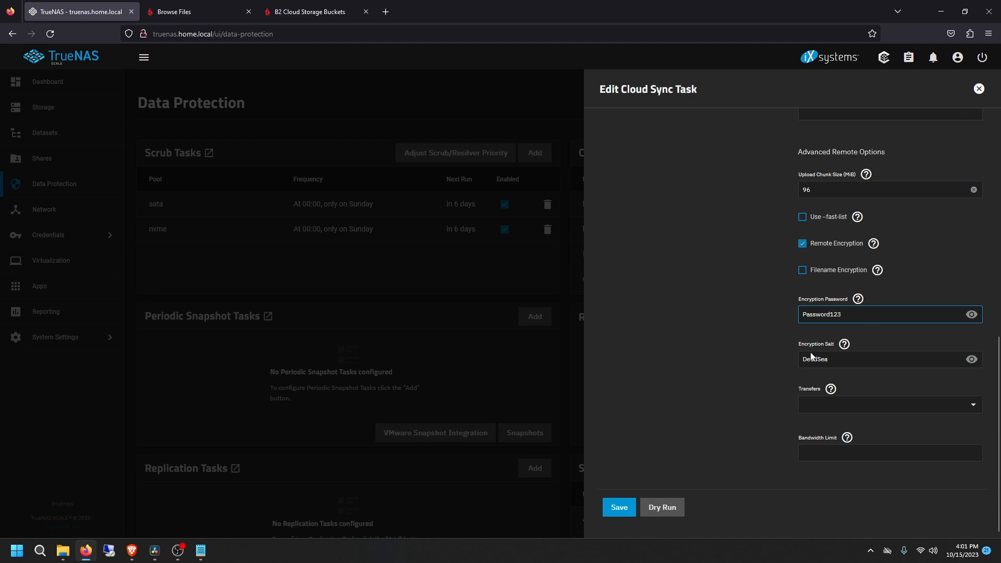
left_click(616, 513)
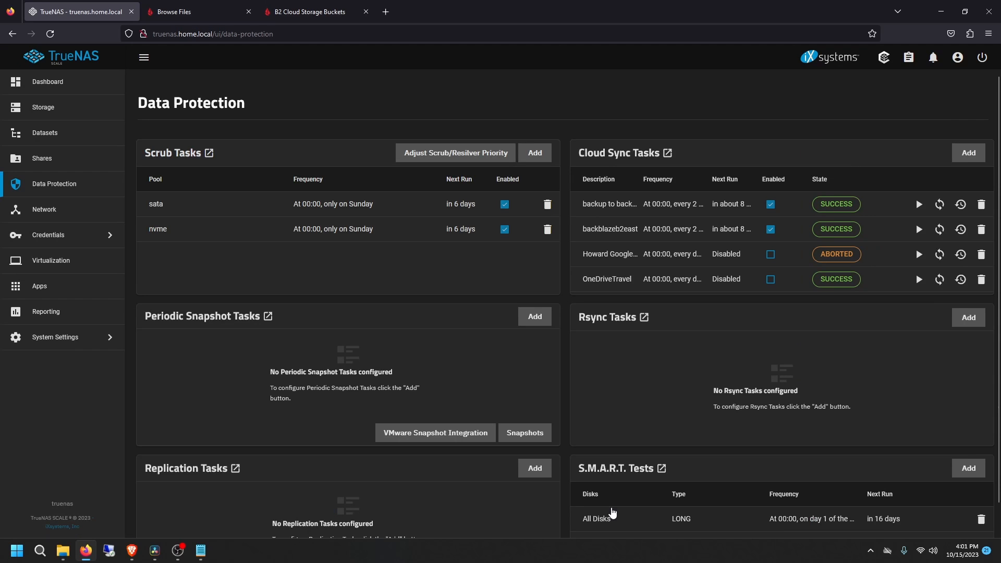
Step: Run the backblazeb2east cloud sync task now and refresh the PEYoutubeDemo bucket's file list on Backblaze
left_click(920, 230)
left_click(520, 319)
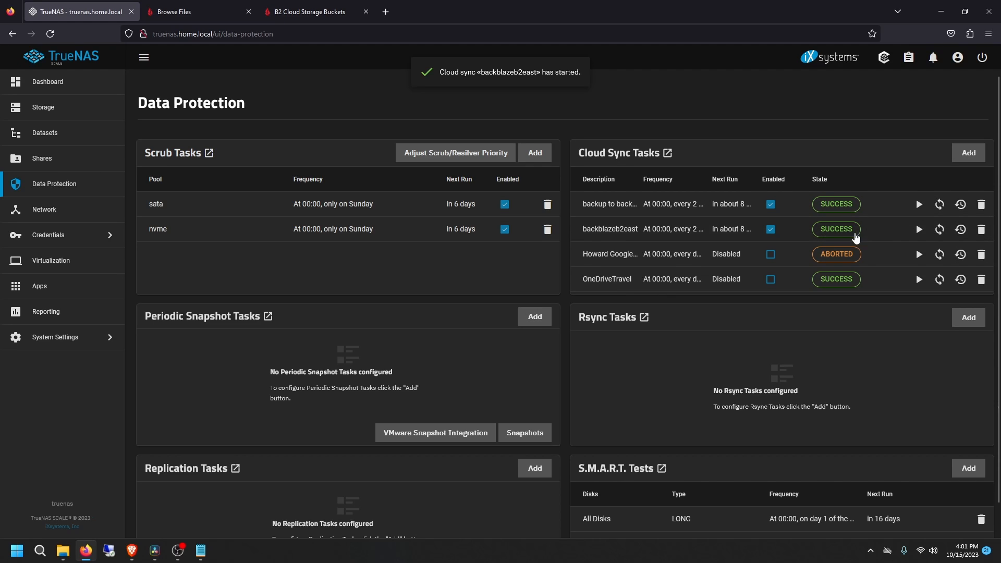
left_click(232, 13)
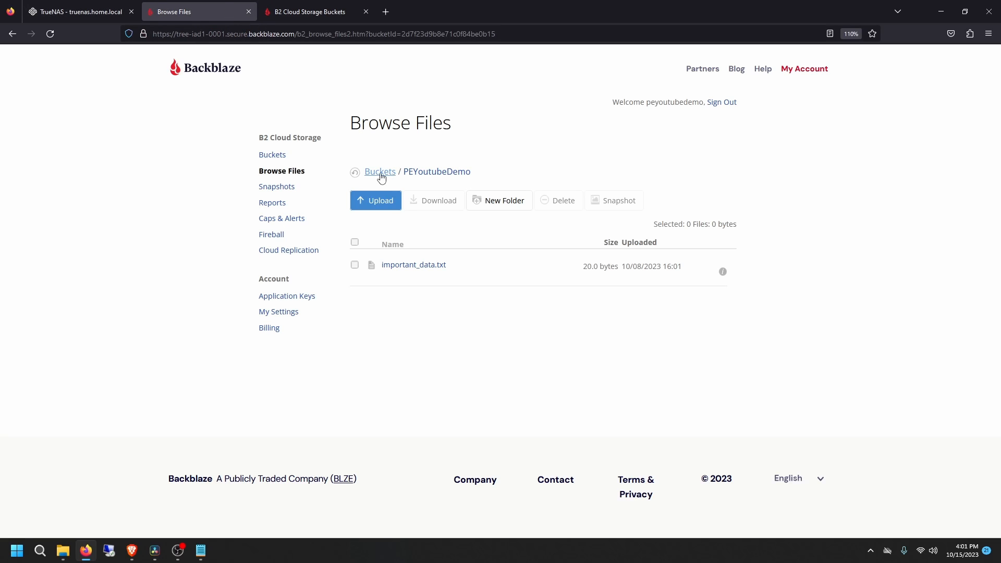
left_click(355, 175)
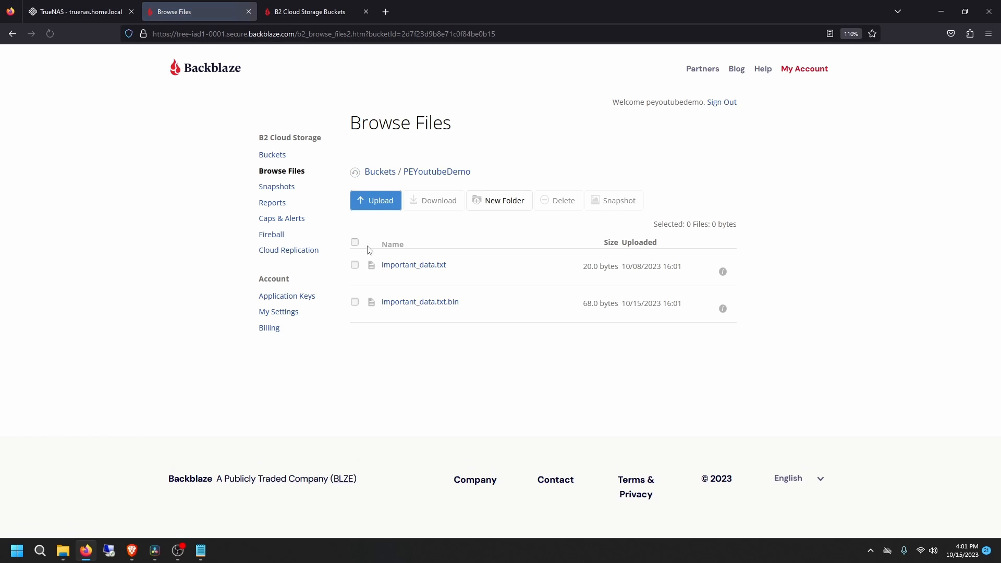
Step: Inspect the contents of the encrypted important_data.txt.bin file from the bucket in a text editor
left_click(454, 305)
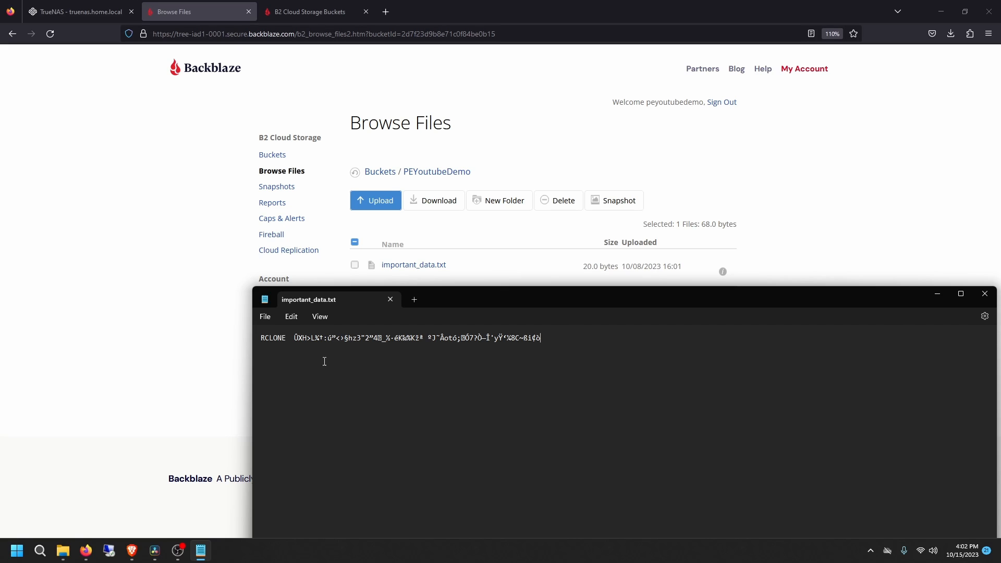
left_click_drag(285, 334, 245, 346)
left_click(358, 278)
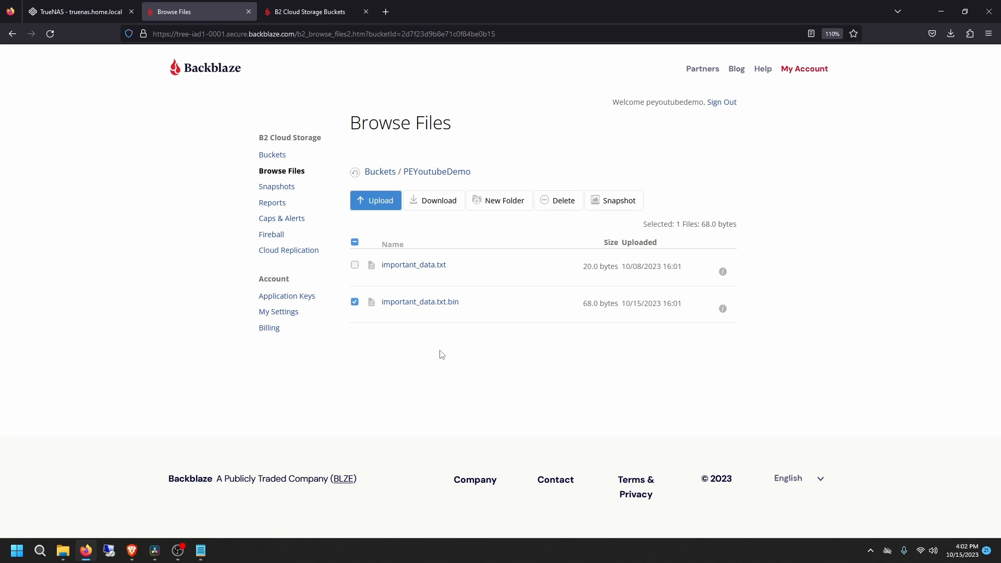
Step: Delete only the unencrypted important_data.txt from the PEYoutubeDemo bucket
left_click(355, 265)
left_click(355, 302)
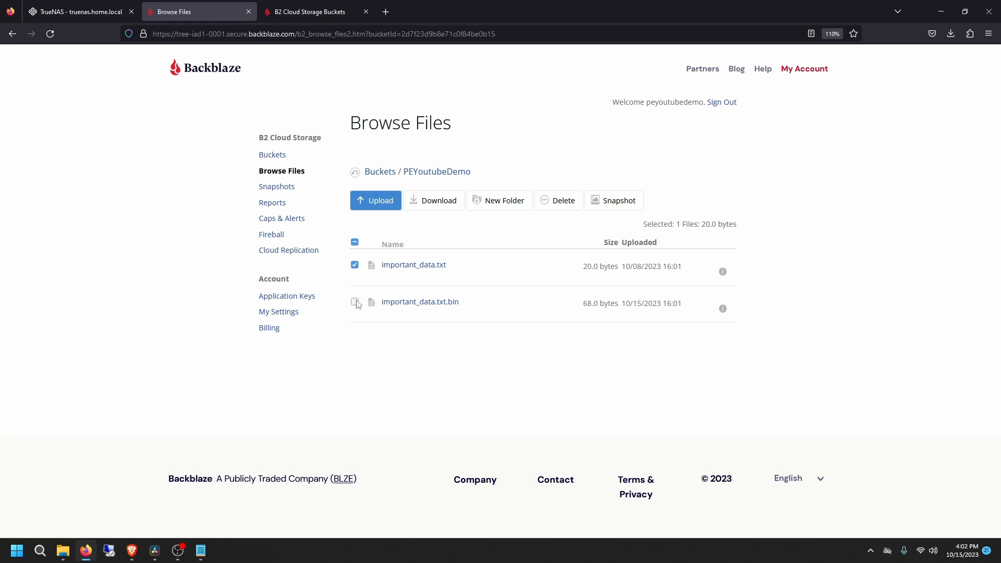
left_click(552, 208)
left_click(459, 227)
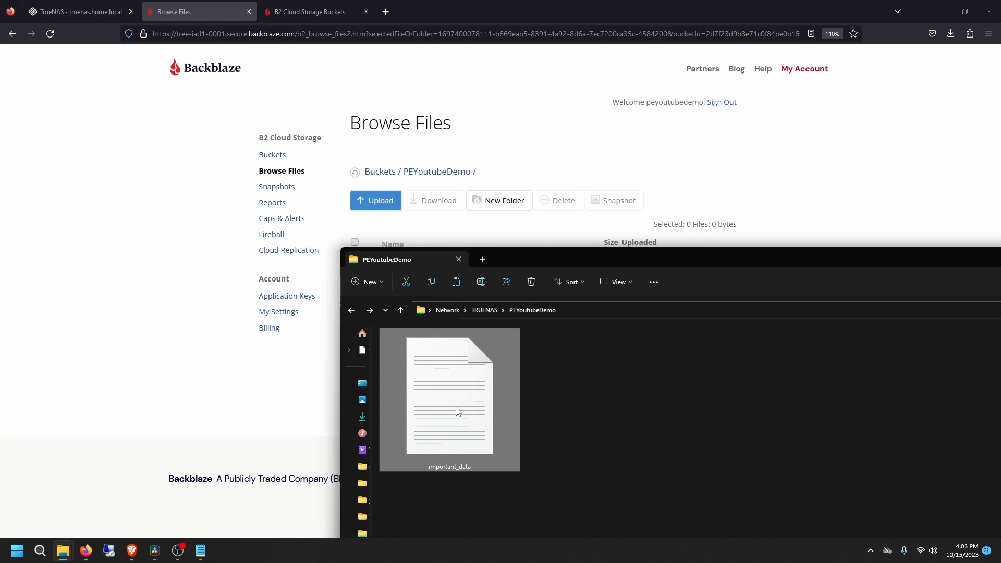
Step: Delete the important_data file from the PEYoutubeDemo network share in File Explorer
right_click(457, 412)
left_click(559, 418)
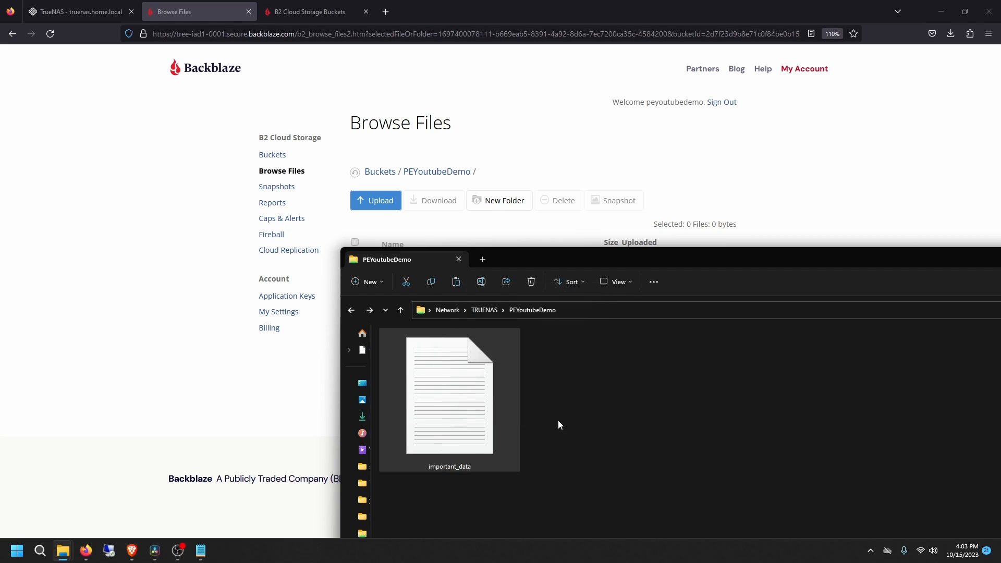
left_click(541, 316)
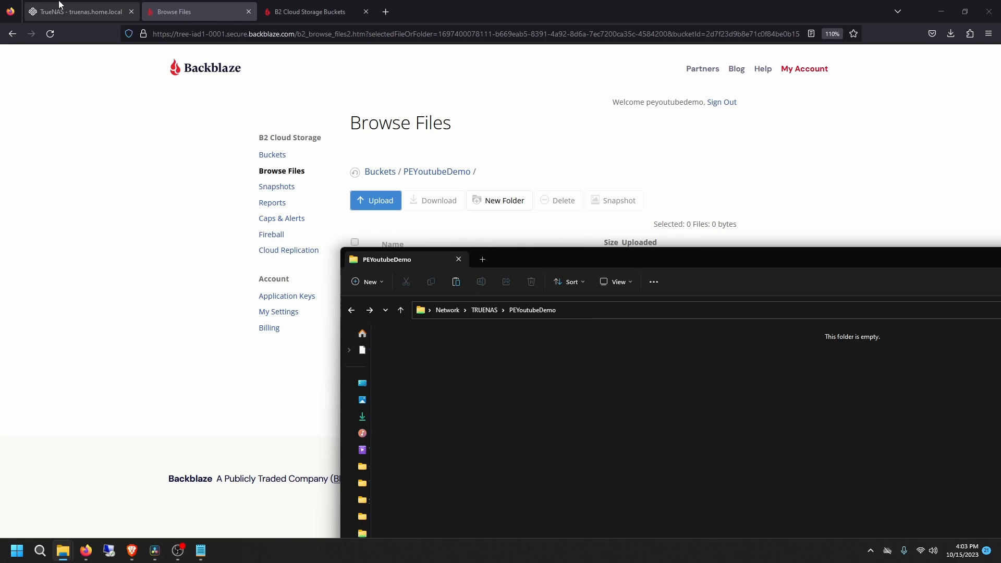
Step: Create a restore task named ytdemo from backblazeb2east in TrueNAS, using COPY mode into /mnt/sata/PEYoutubeDemo
left_click(79, 11)
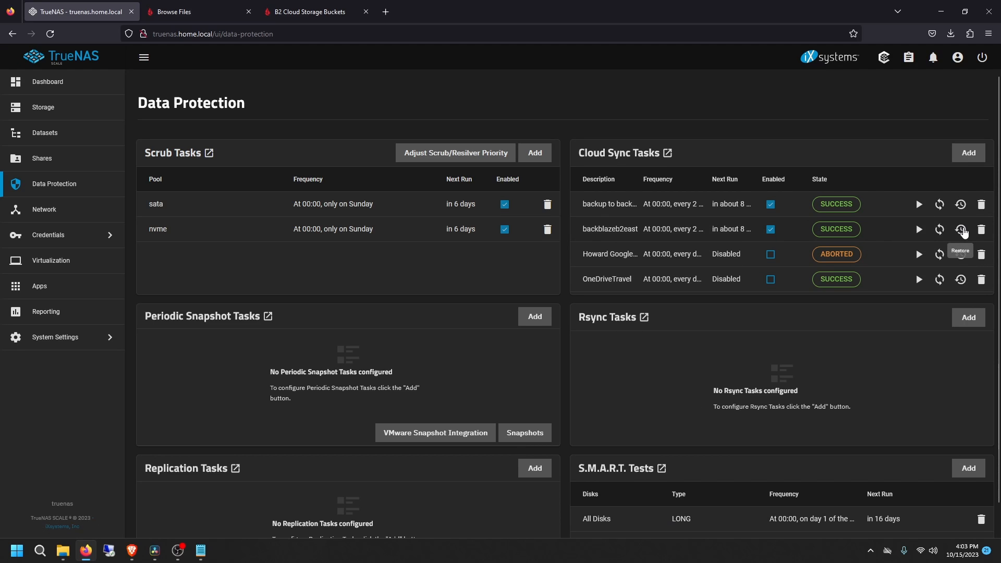
left_click(962, 231)
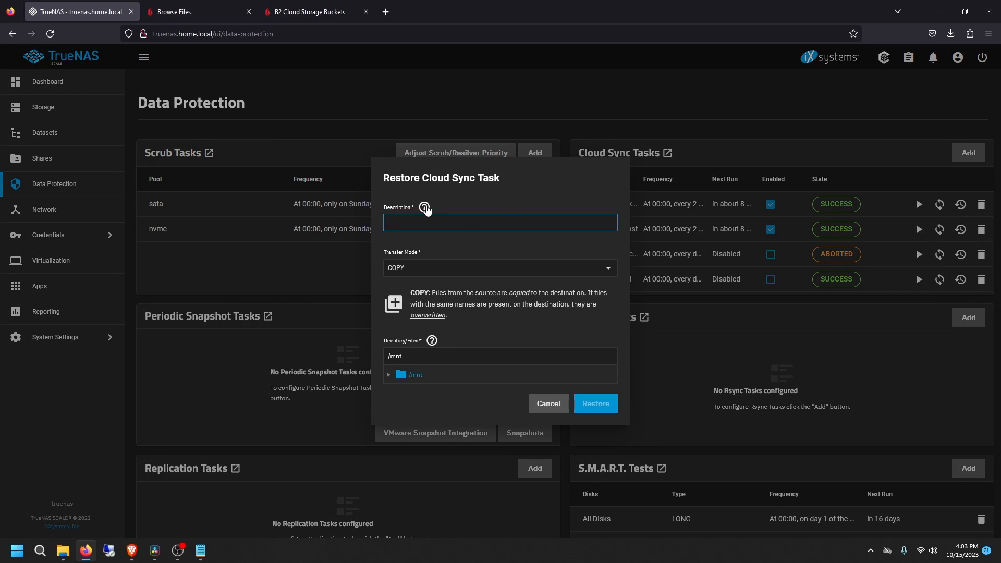
type("ytdemo")
left_click(389, 375)
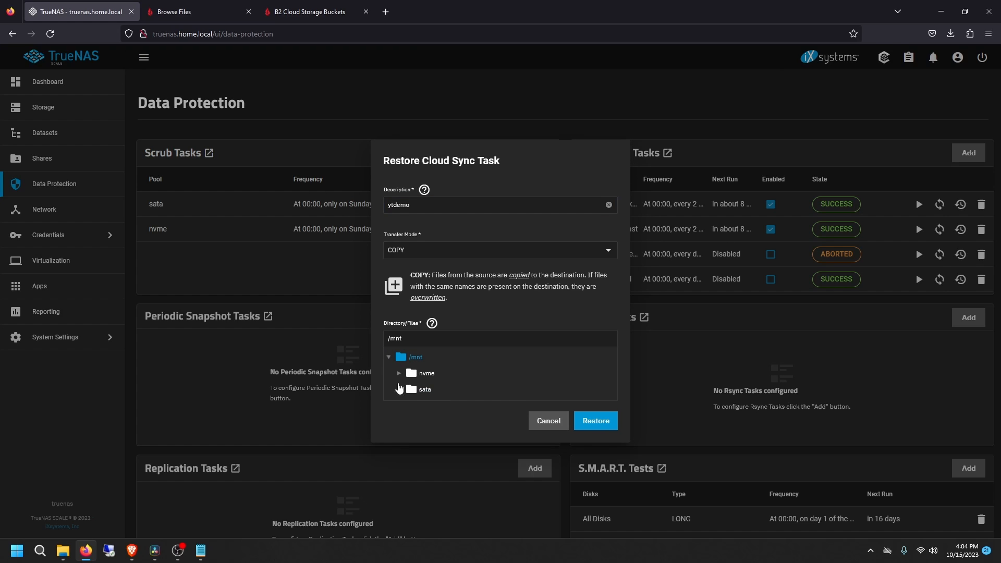
left_click(399, 388)
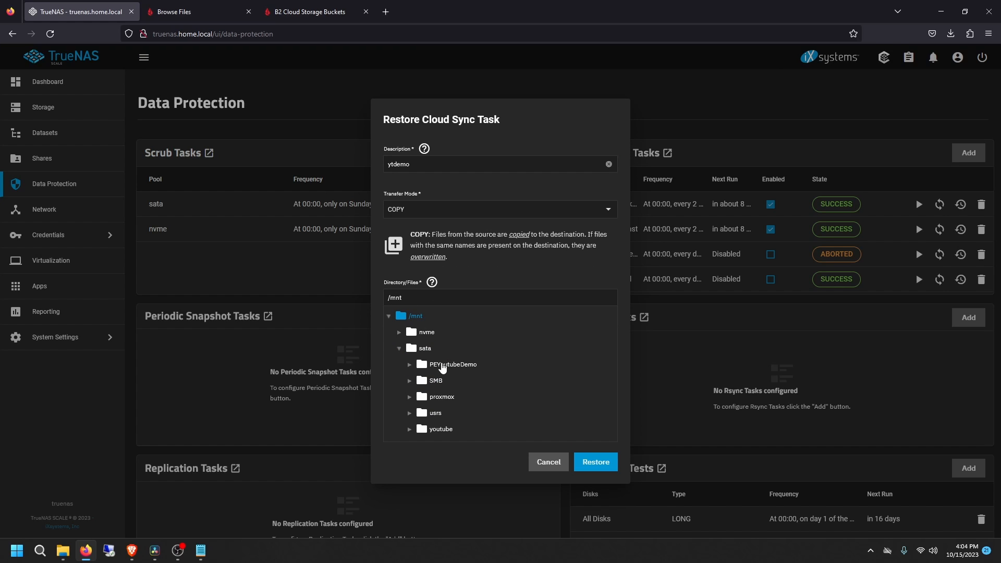
left_click(442, 365)
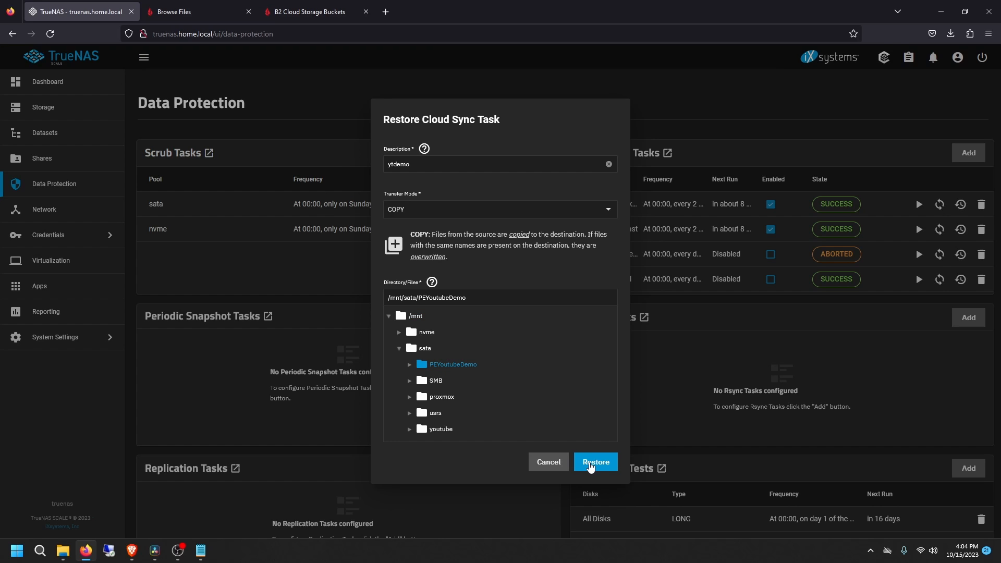
left_click(591, 466)
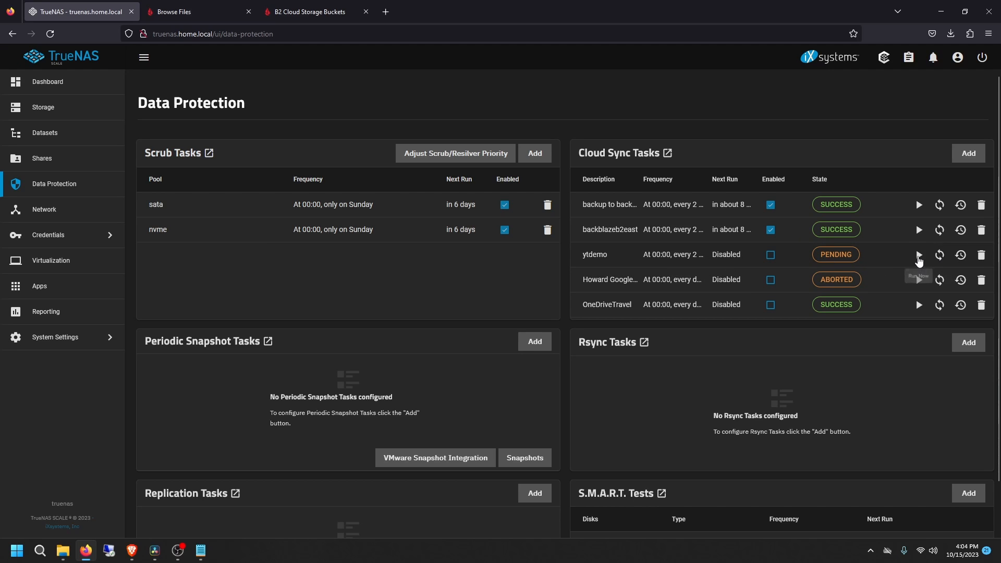
Step: Run the ytdemo restore task now and open the restored important_data file in the PEYoutubeDemo share to check its text
left_click(919, 255)
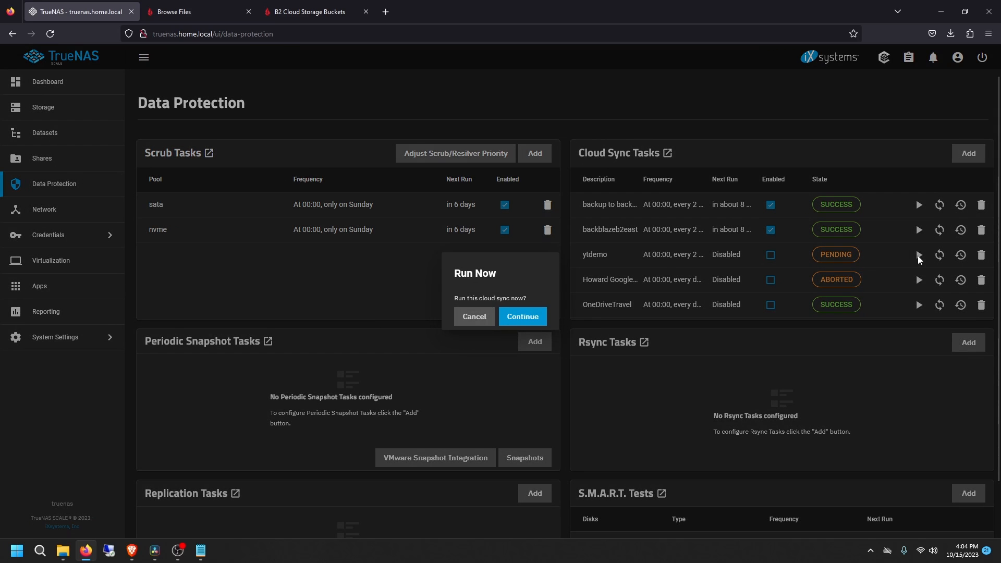
left_click(535, 314)
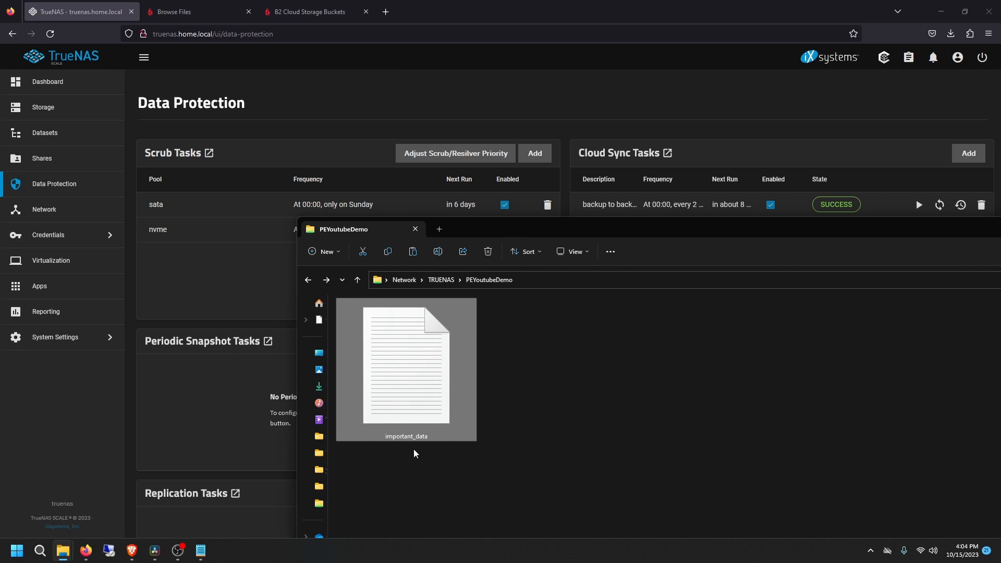
double_click(413, 414)
left_click_drag(371, 340, 216, 334)
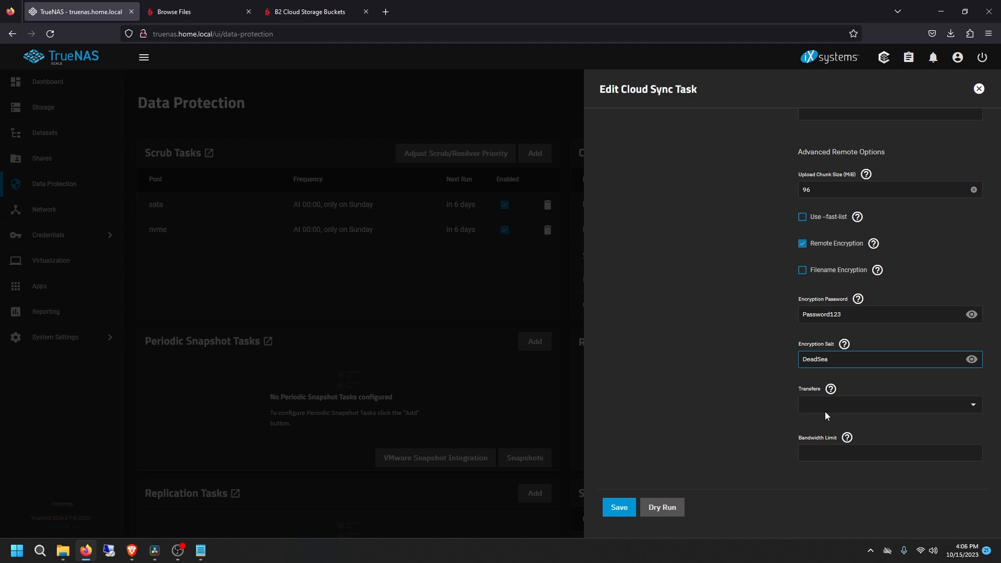
Step: Create a private Backblaze B2 bucket named TestLockingTYDemo with default encryption disabled and Object Lock enabled
left_click(478, 312)
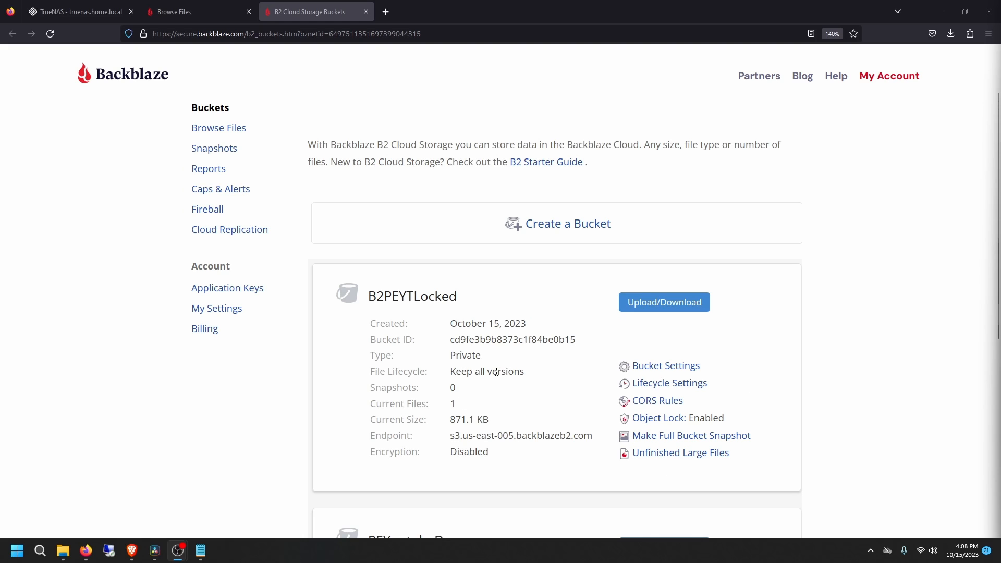
left_click(597, 229)
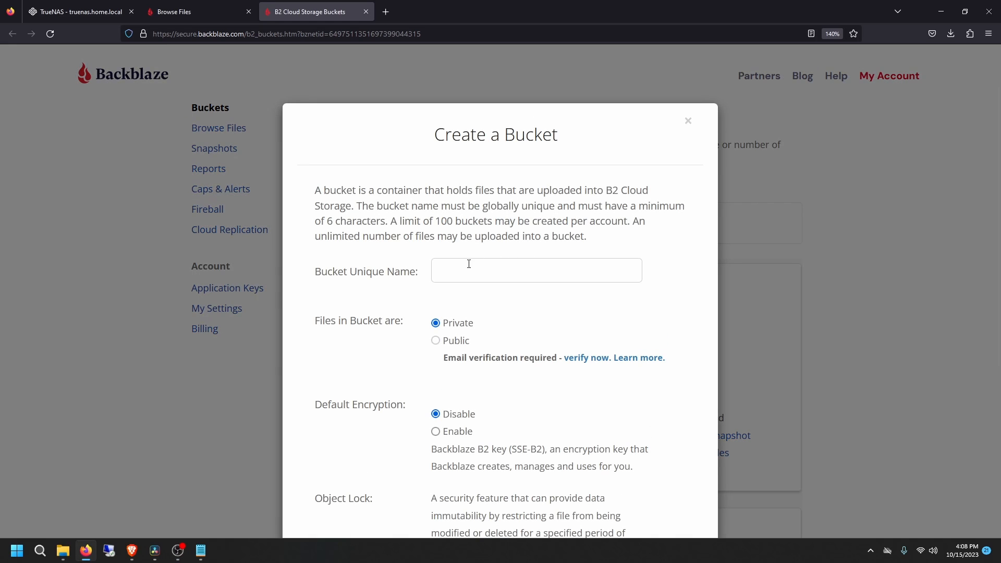
left_click(459, 274)
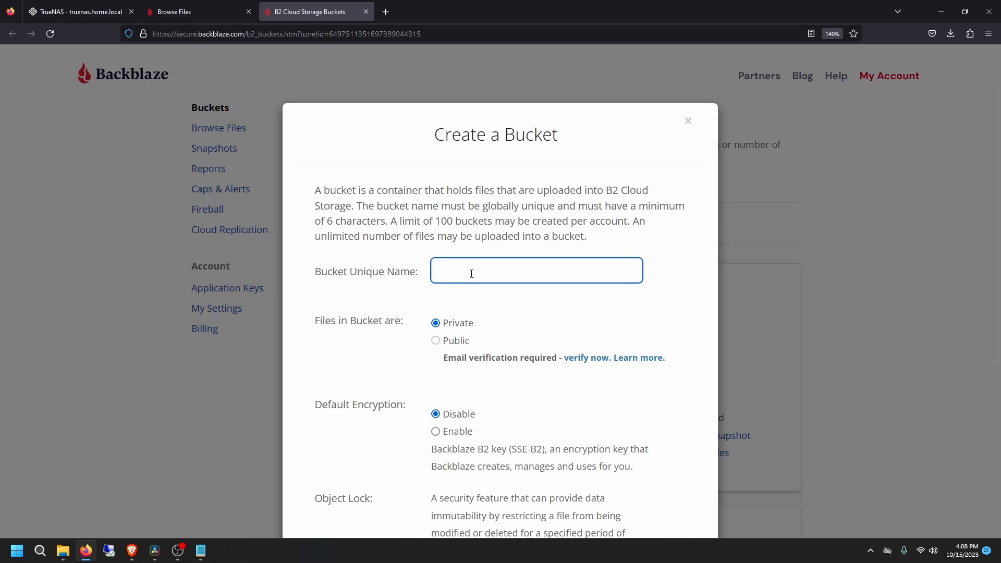
type("TestLocking")
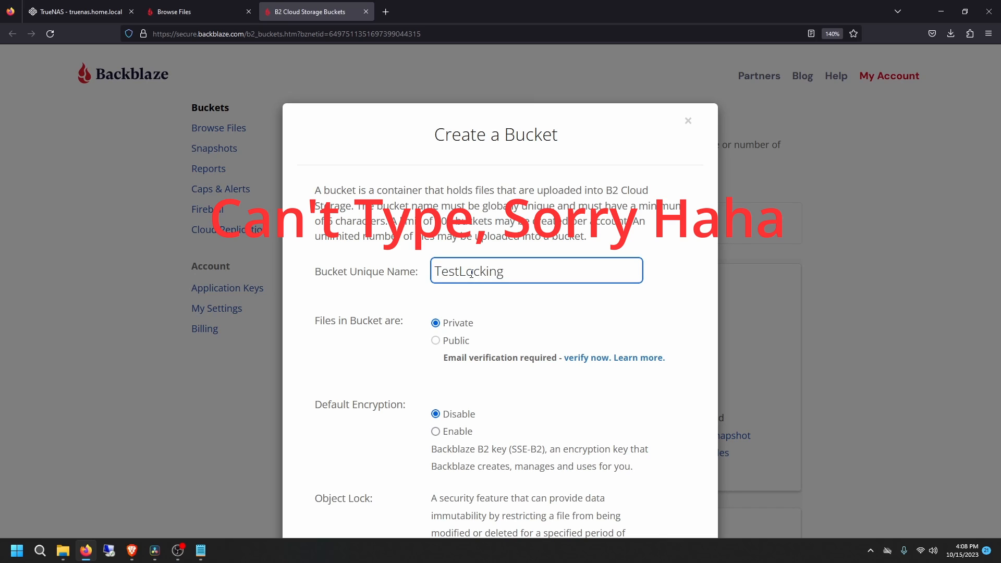
type("TYDemo")
scroll(462, 287, "down", 5)
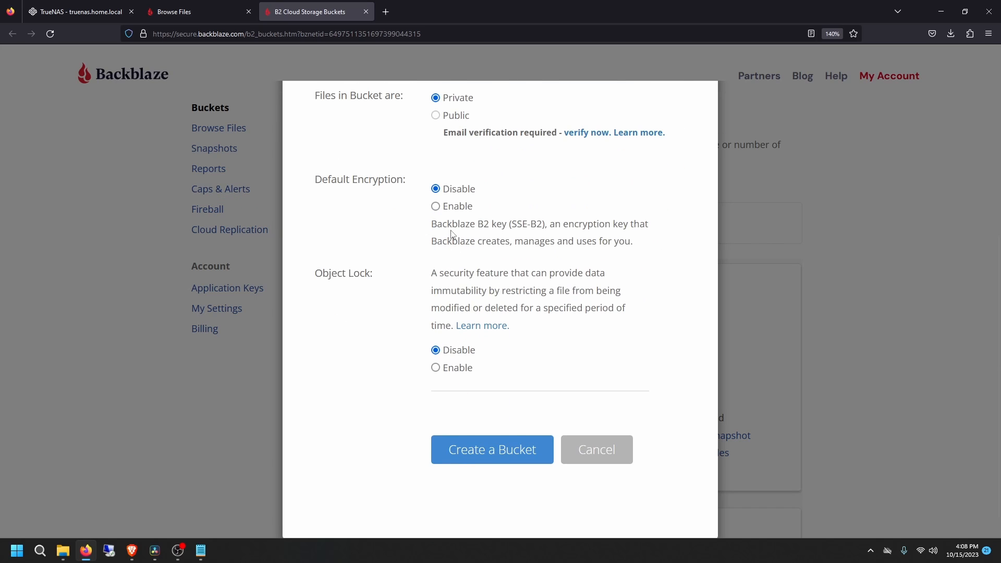
left_click(449, 365)
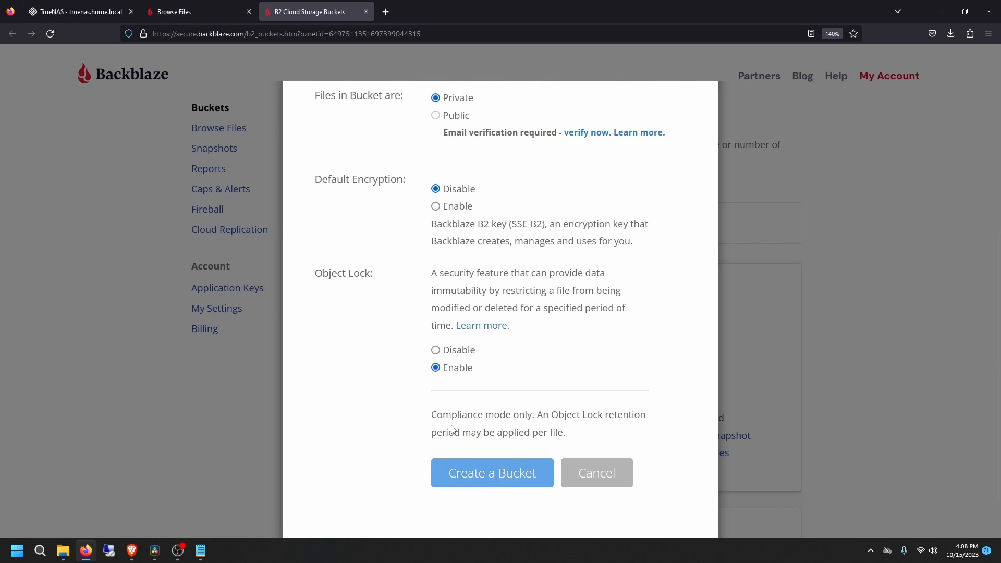
scroll(515, 406, "down", 1)
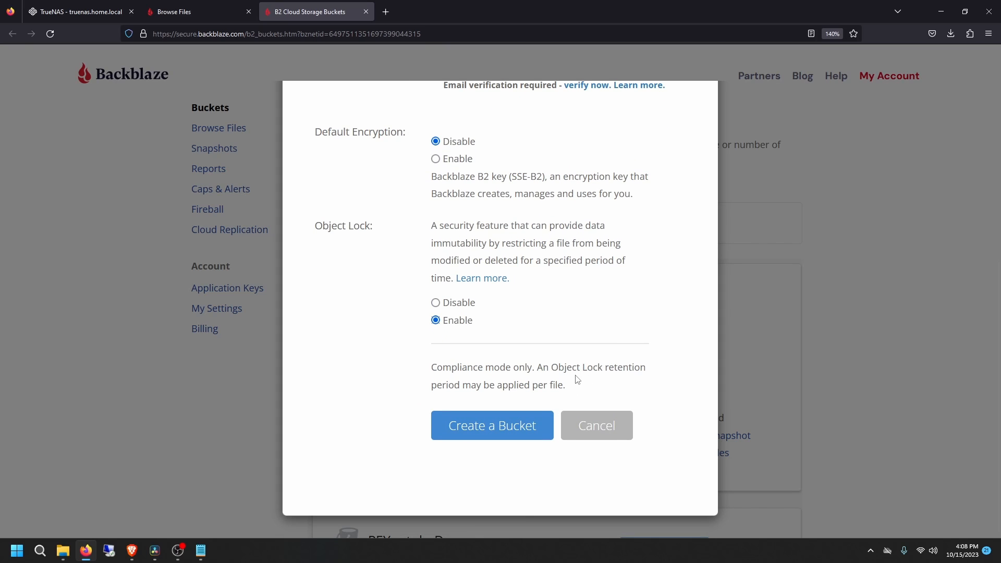
left_click(514, 430)
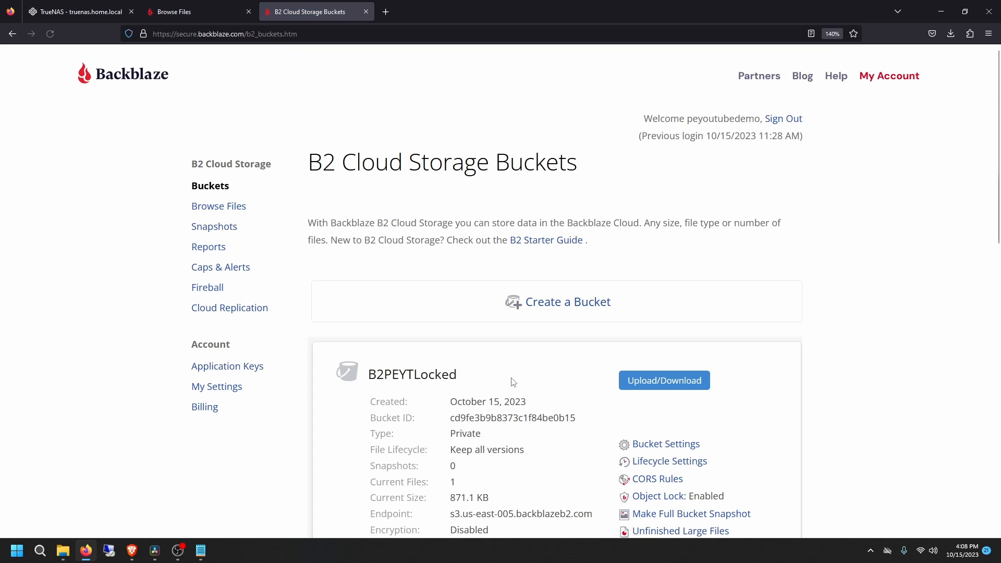
Step: Review the Lifecycle Settings options of the TestLockingTYDemo bucket
scroll(513, 382, "down", 10)
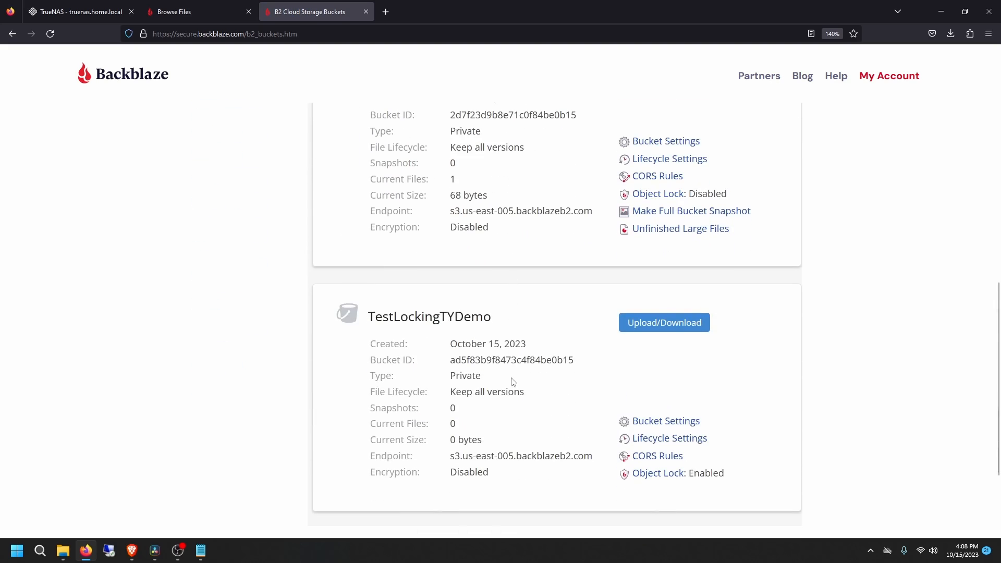
scroll(448, 339, "down", 3)
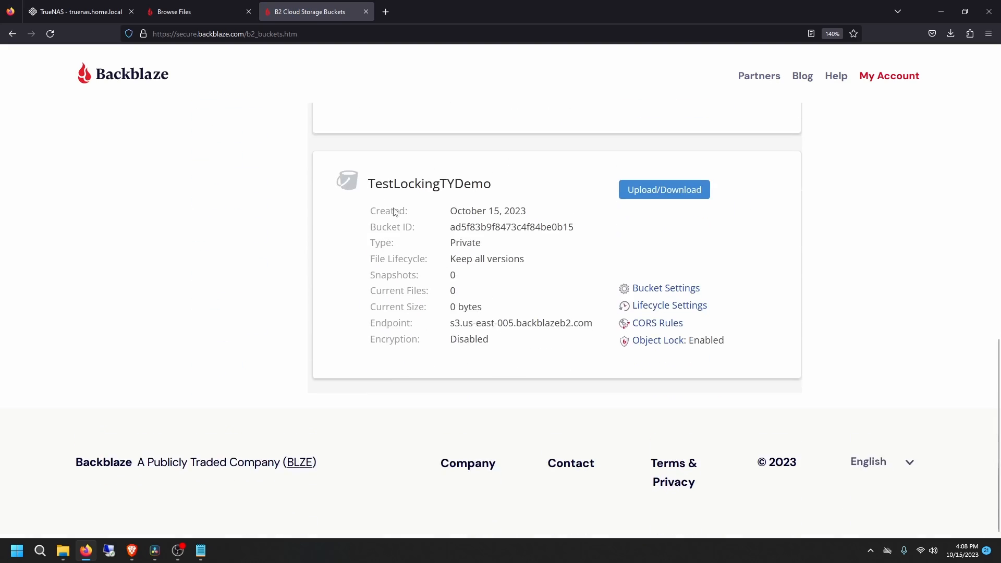
left_click(667, 310)
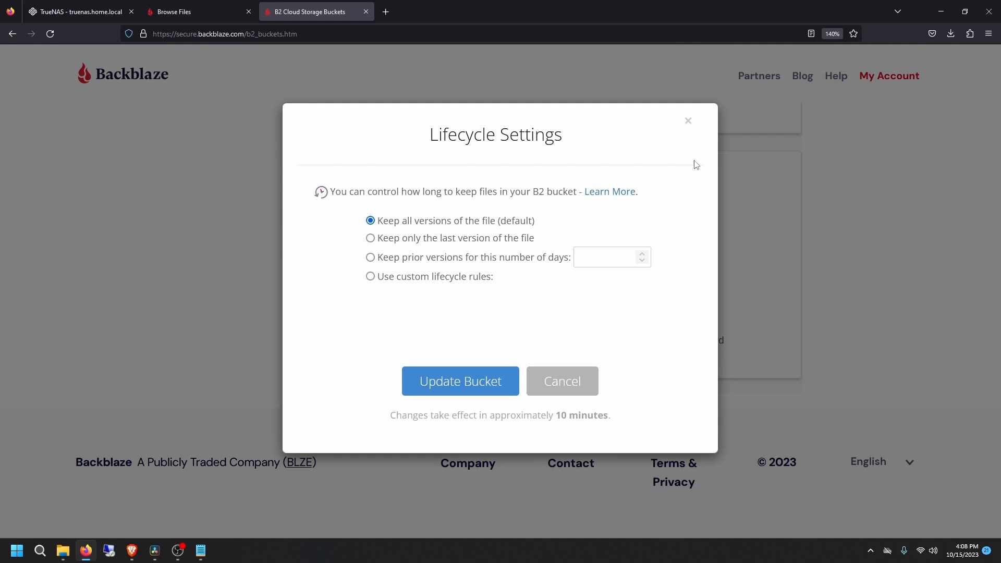
left_click(688, 122)
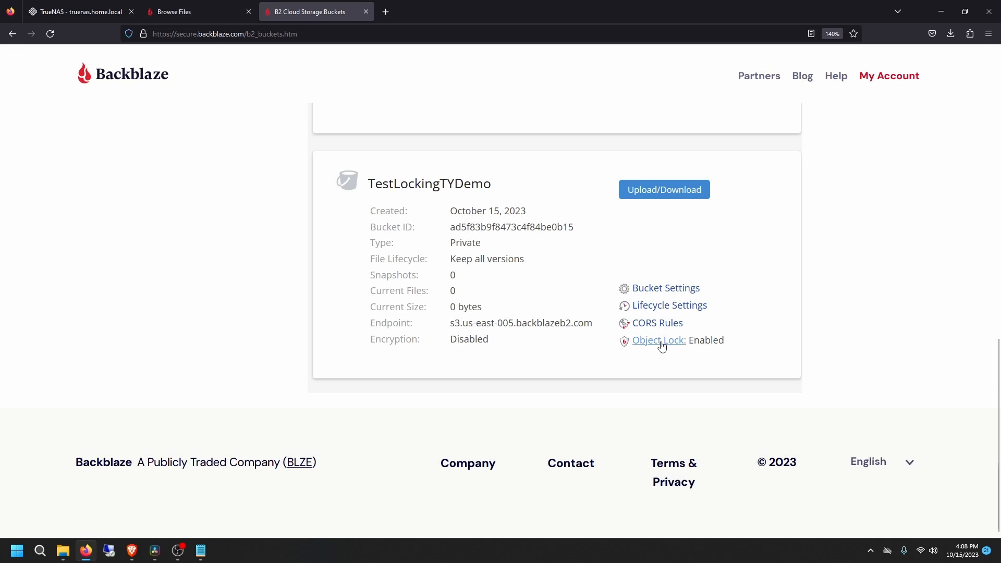
Step: Set the TestLockingTYDemo bucket's default Object Lock retention policy to 3 days and save it
left_click(661, 342)
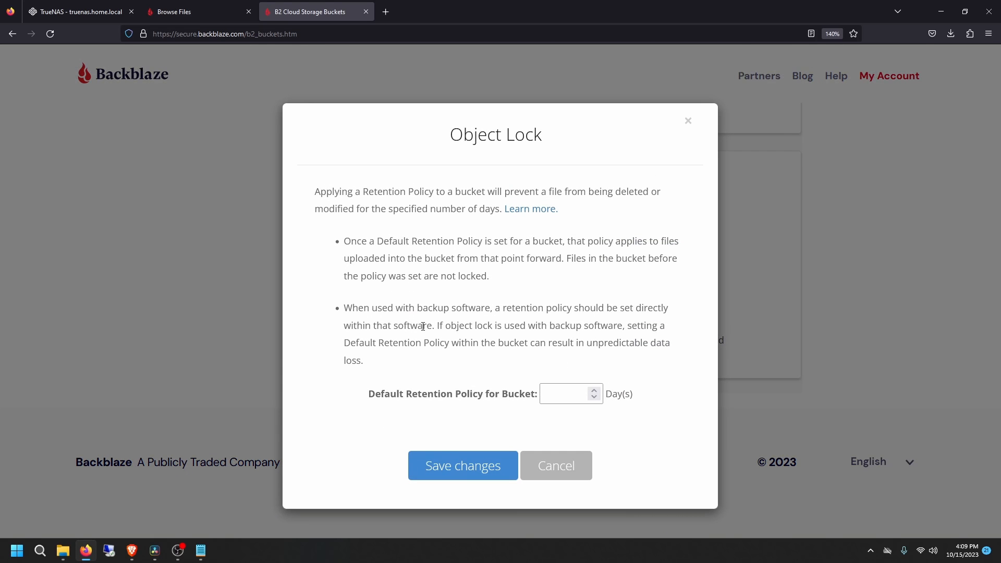
left_click(559, 393)
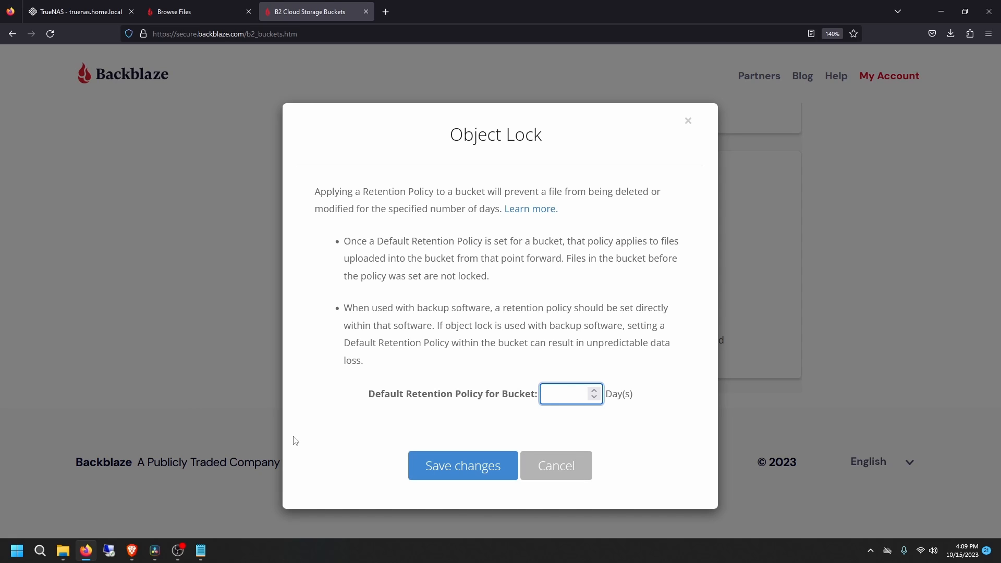
type("3")
left_click(479, 471)
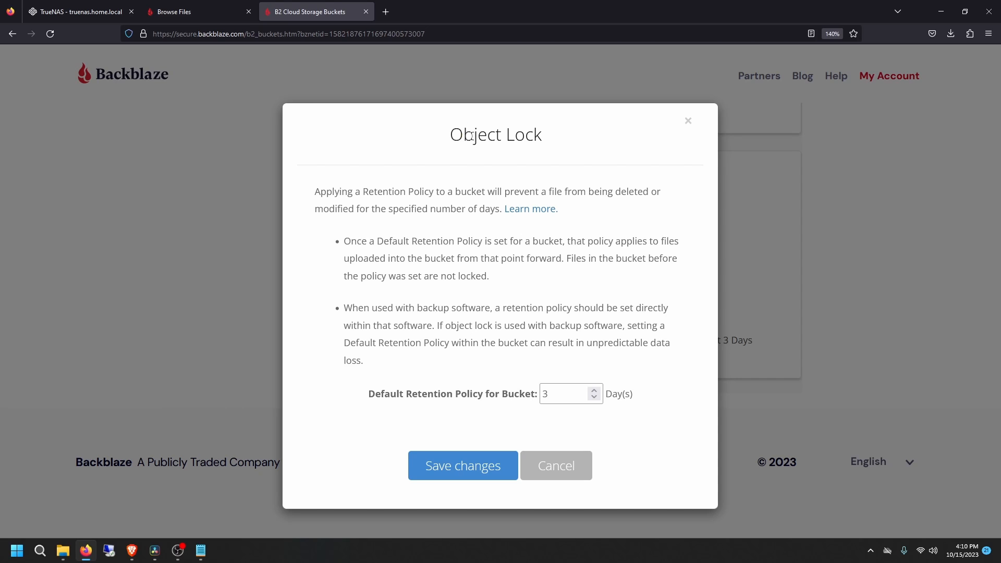
left_click_drag(450, 134, 556, 131)
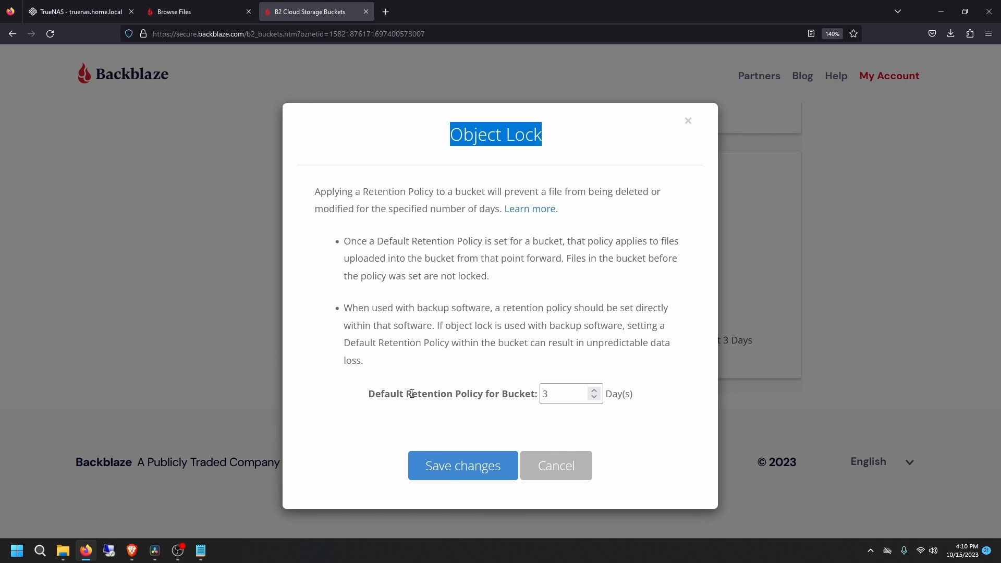
left_click(471, 464)
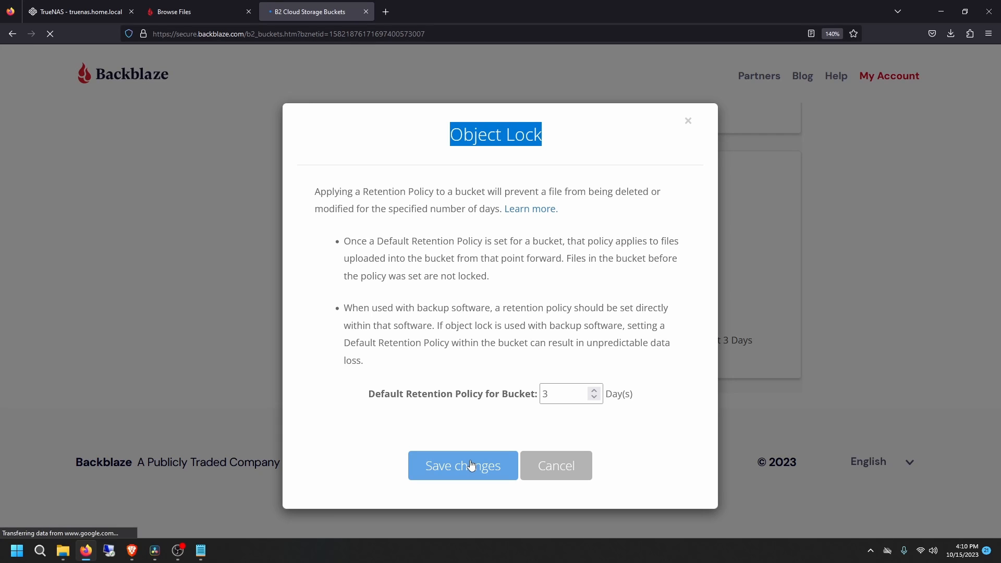
Step: Create a Read and Write application key named TestLockingTYDemo, restricted to the TestLockingTYDemo bucket, with listing of all bucket names allowed
scroll(564, 415, "down", 12)
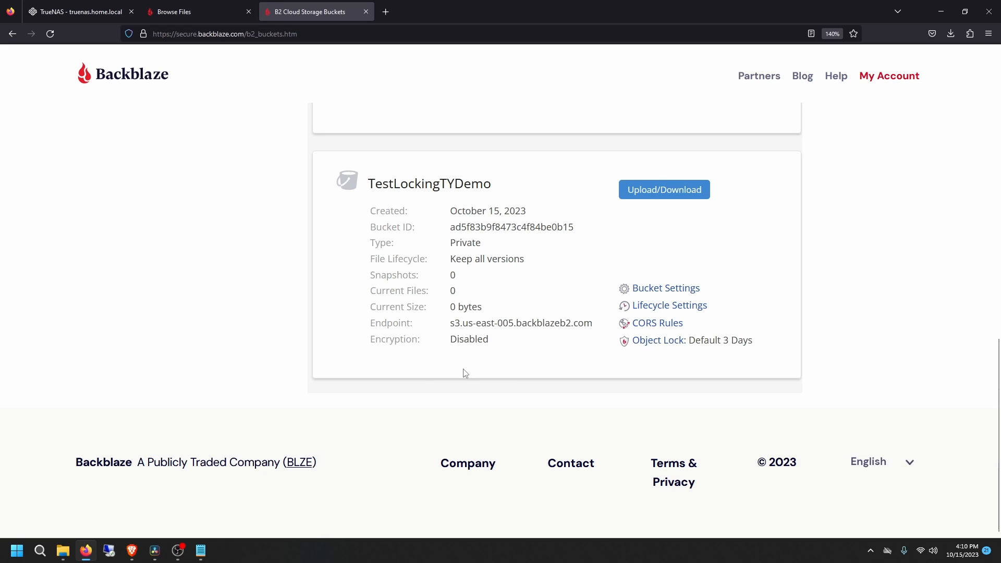
scroll(465, 373, "up", 2)
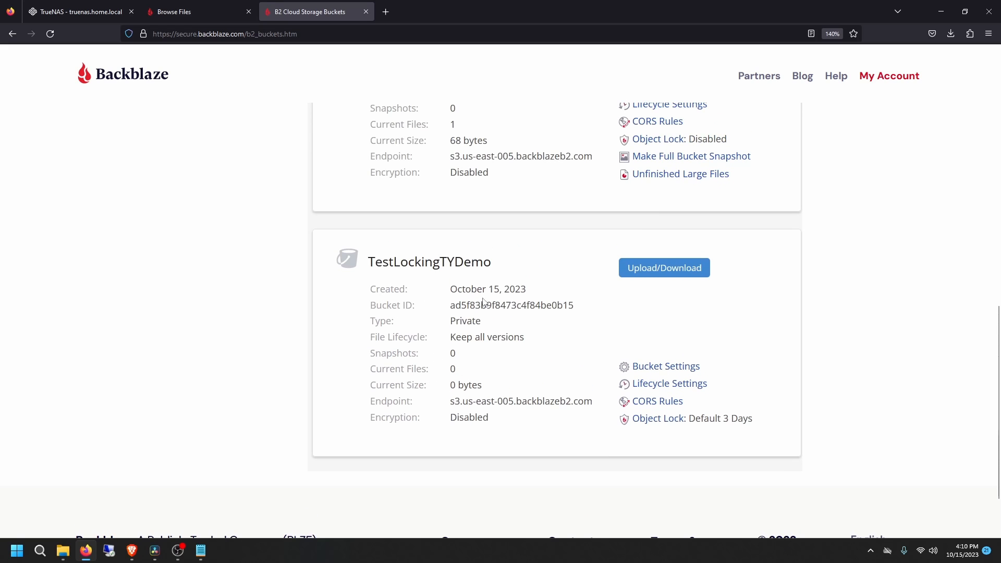
double_click(413, 263)
key("ctrl+c")
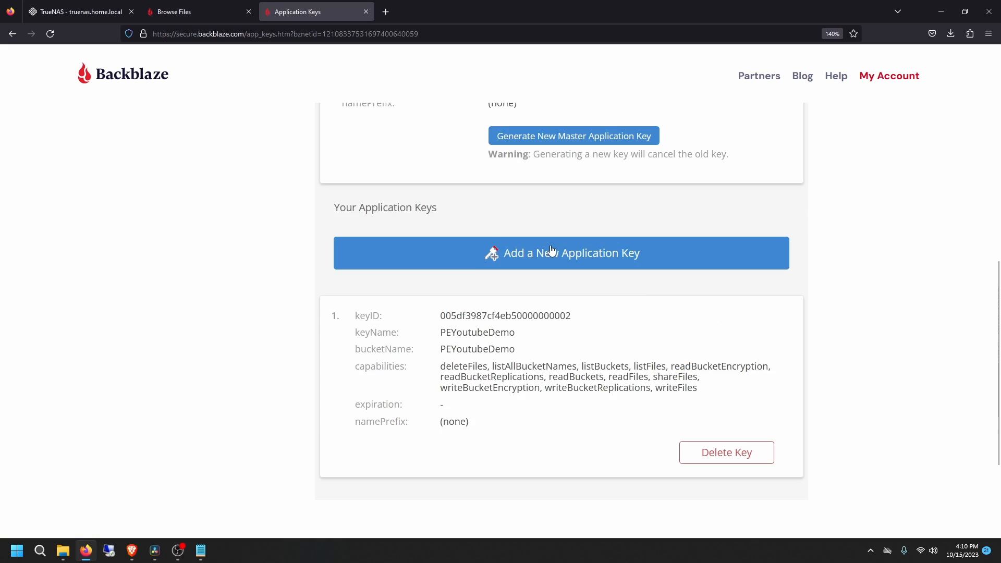
left_click(552, 250)
key("ctrl+v")
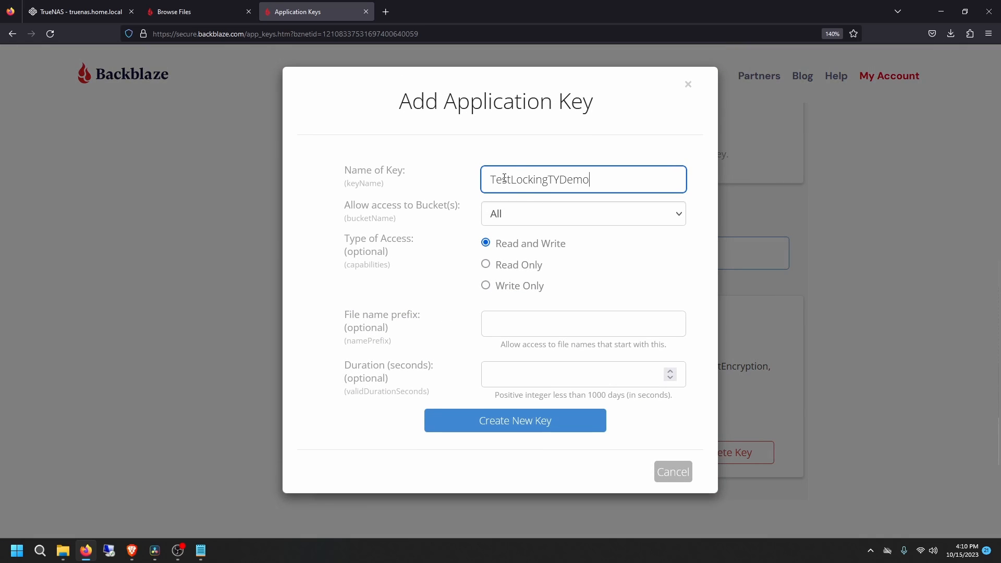
left_click(521, 219)
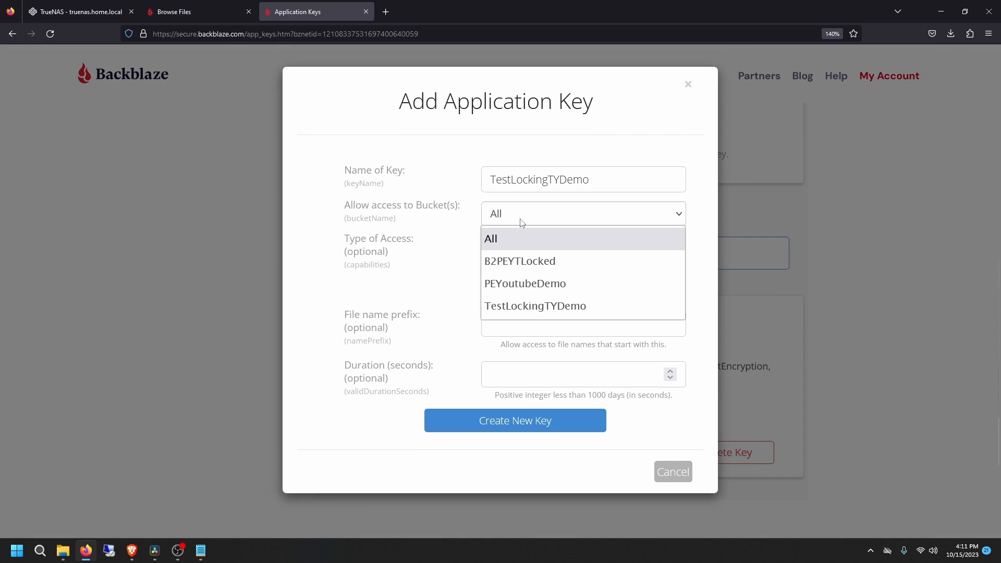
left_click(540, 308)
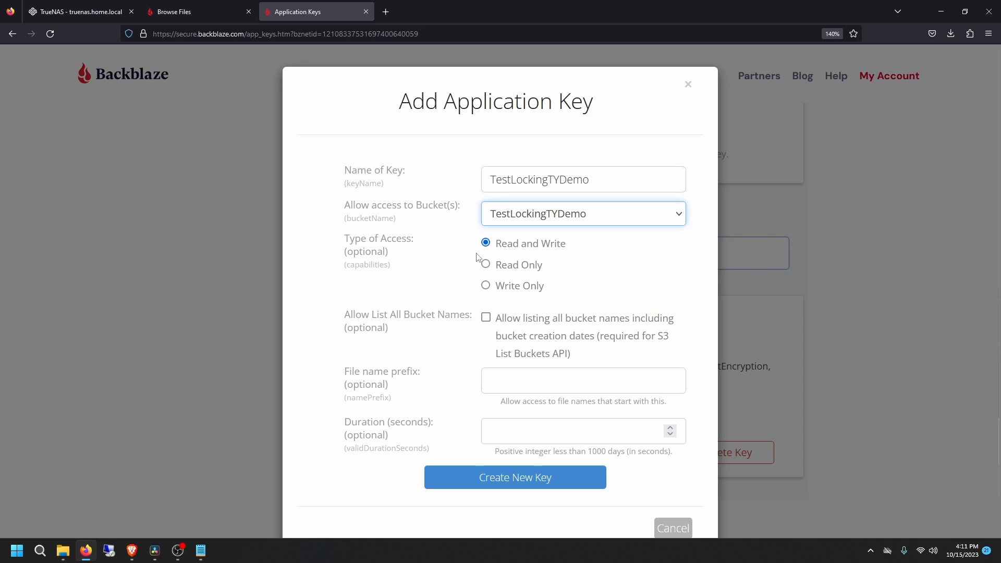
left_click(500, 327)
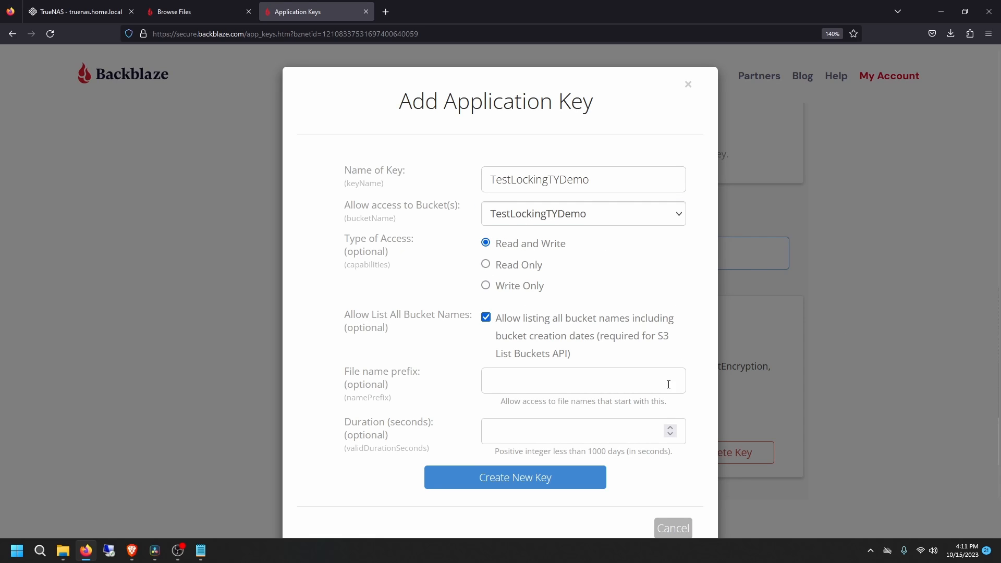
left_click(477, 480)
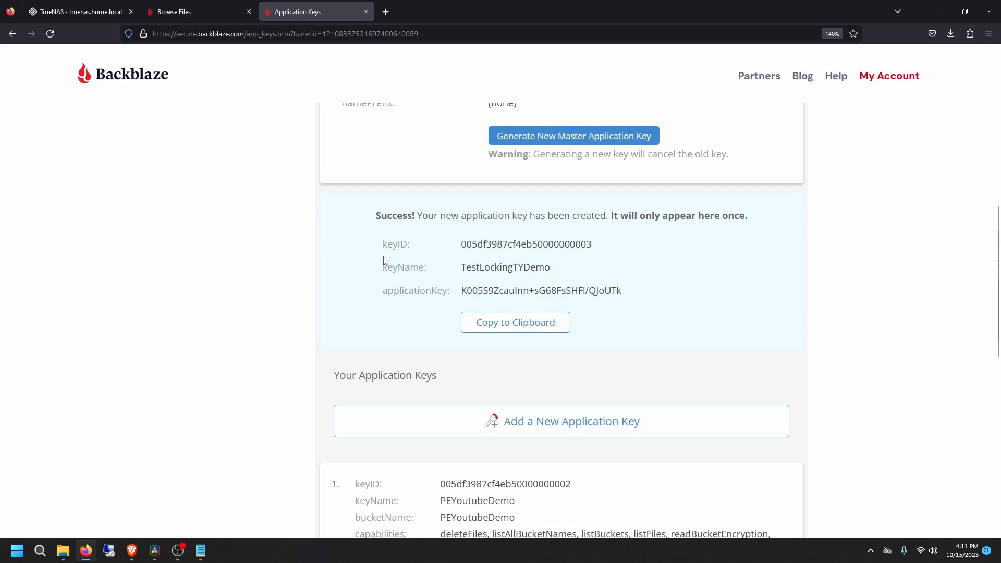
Step: Copy the newly created application key to the clipboard
left_click_drag(460, 246, 621, 251)
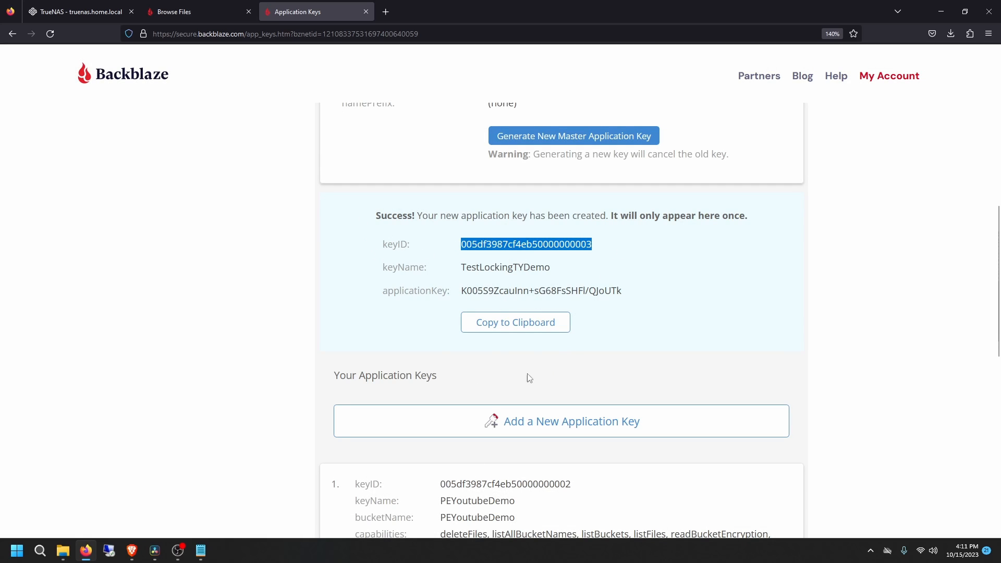
left_click_drag(461, 291, 628, 296)
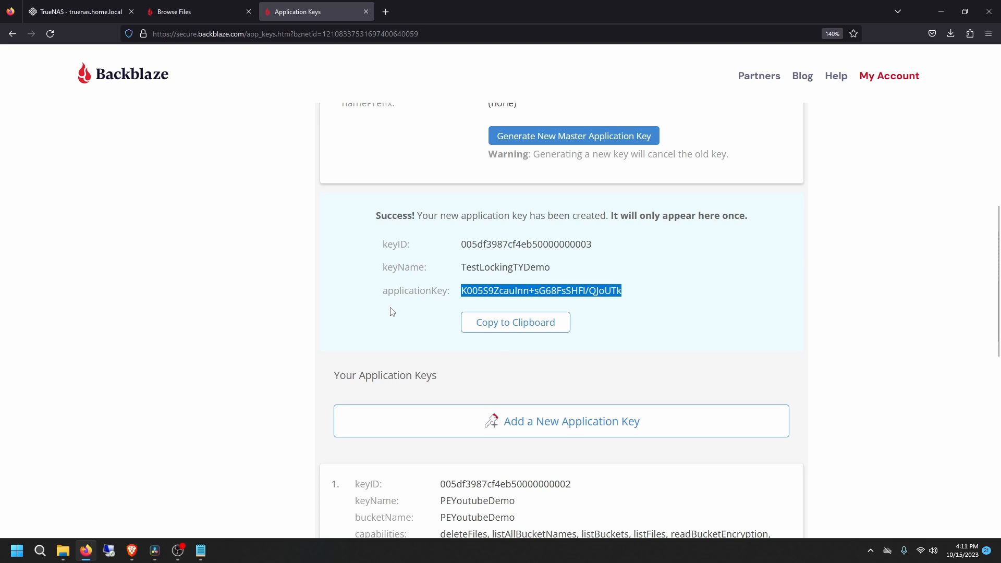
left_click(502, 324)
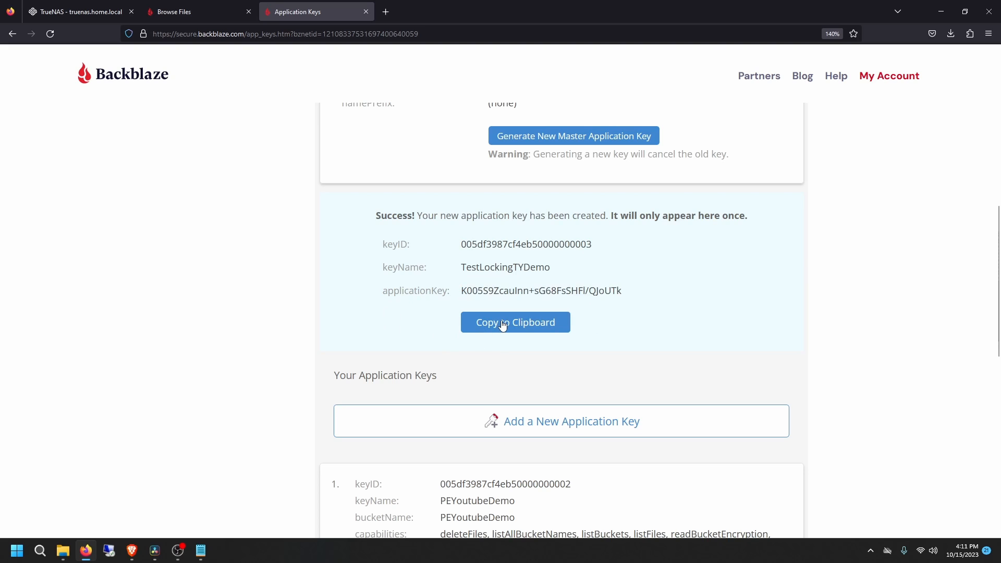
Step: In TrueNAS, start a new cloud backup credential with the Backblaze B2 provider and name it Backblaze B2 Locking
left_click(102, 12)
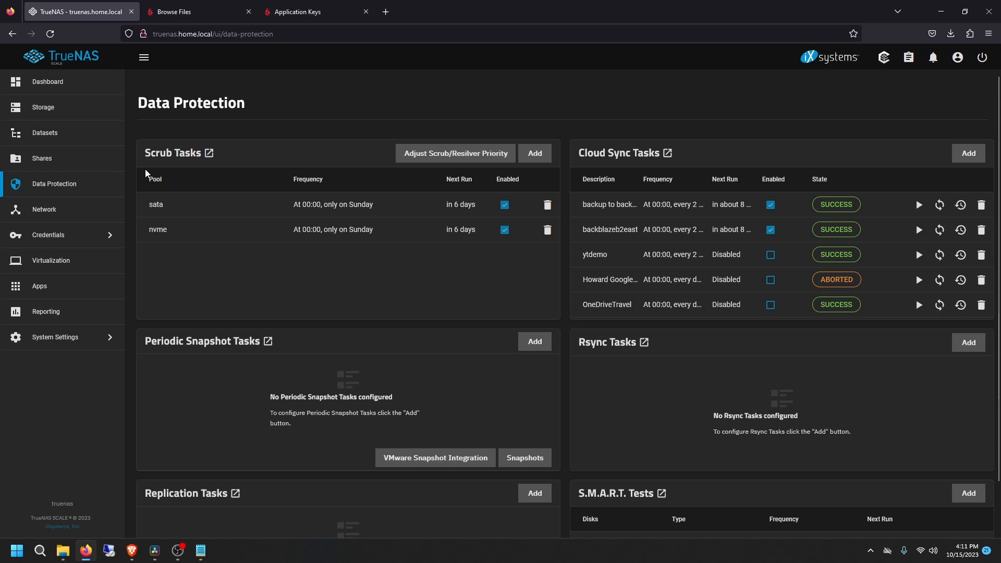
left_click(69, 240)
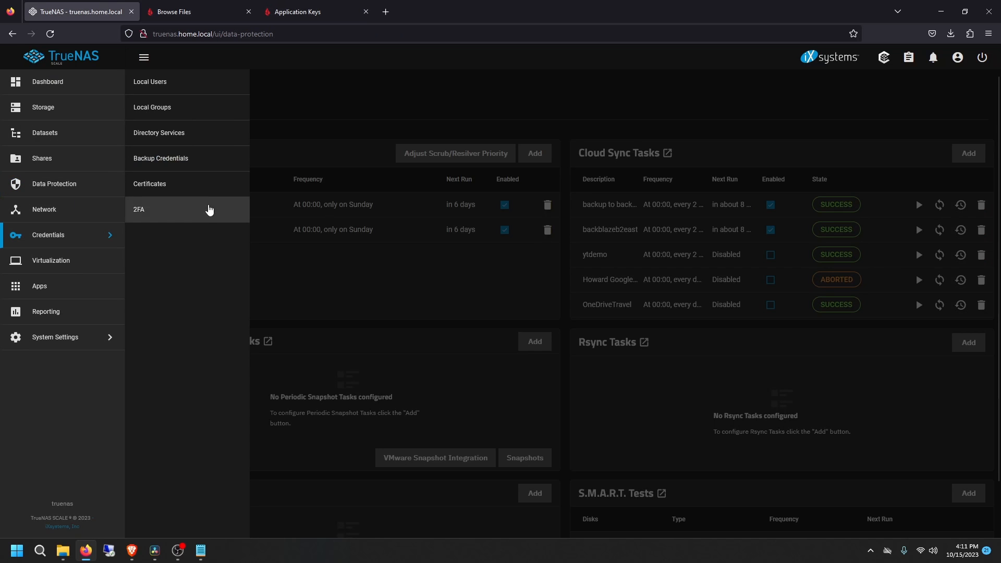
left_click(202, 162)
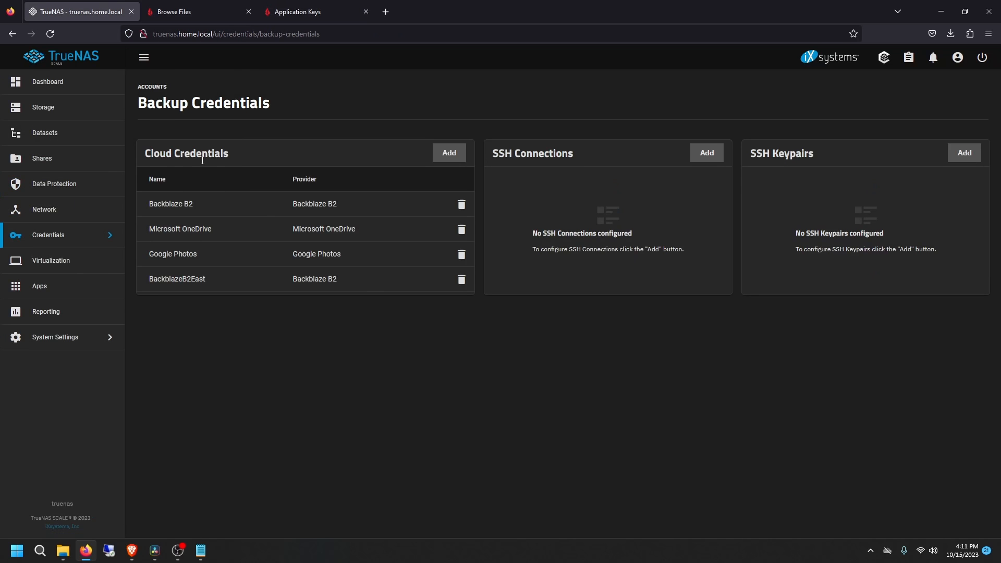
left_click(445, 154)
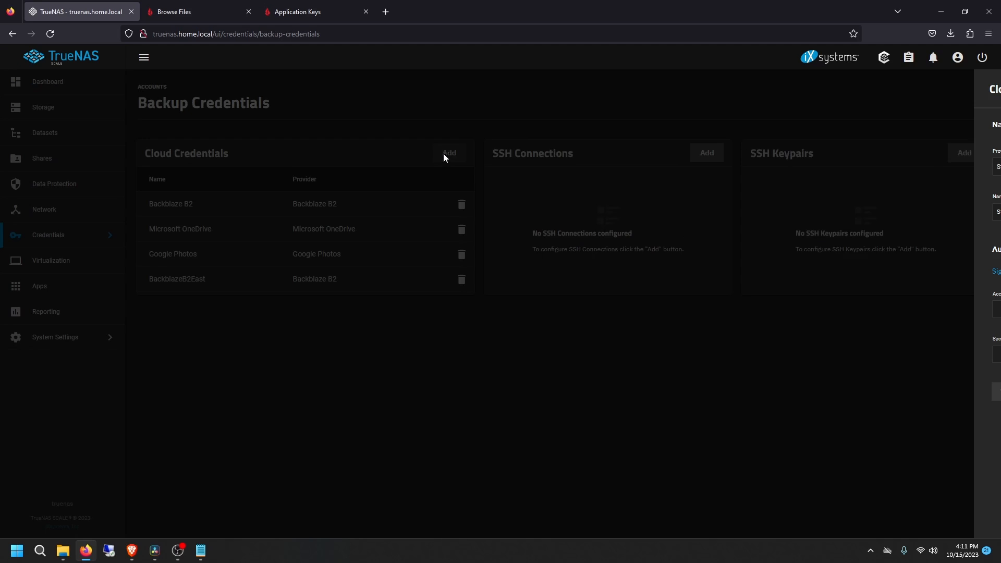
left_click(822, 170)
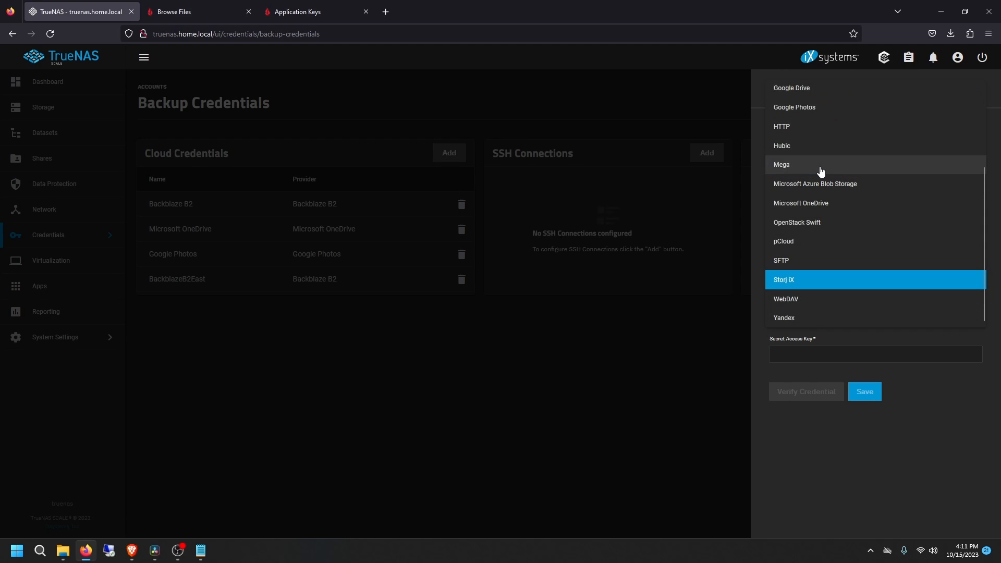
scroll(840, 206, "up", 5)
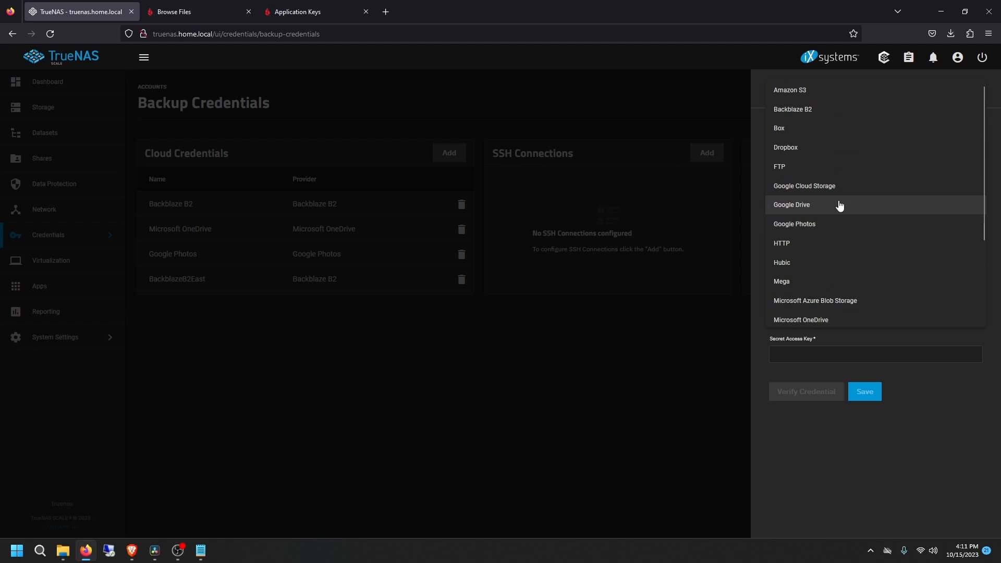
left_click(861, 95)
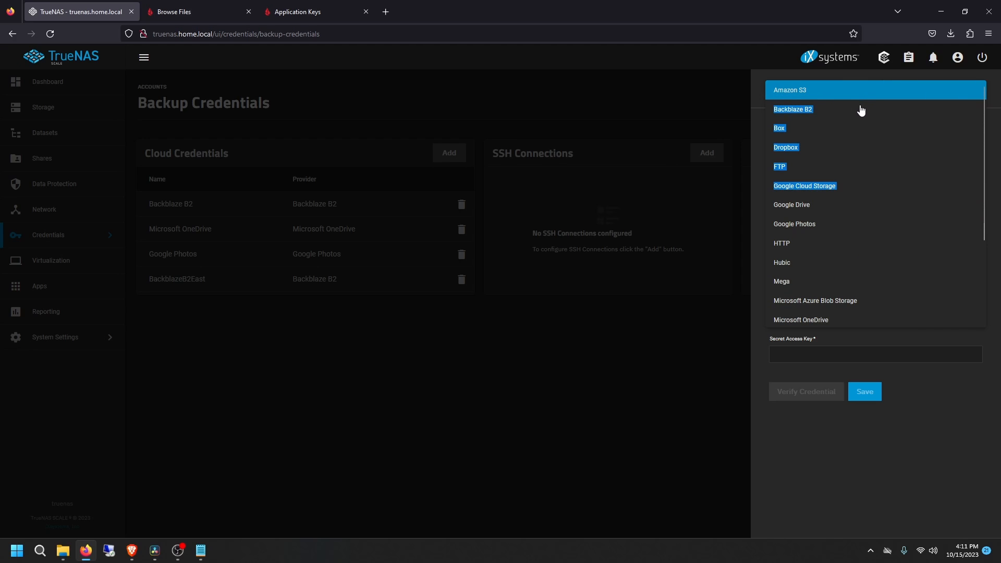
left_click(845, 167)
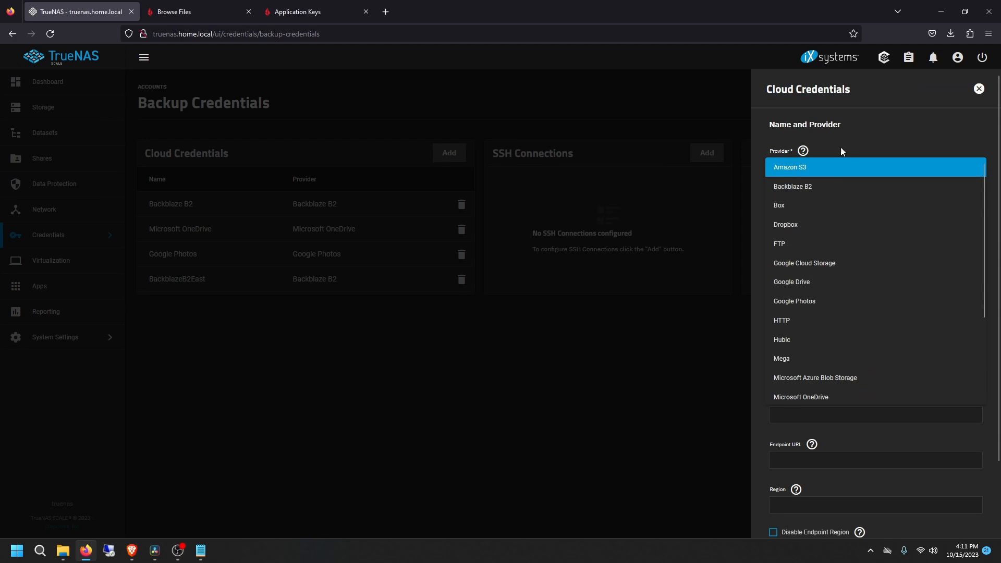
left_click(824, 191)
left_click(830, 214)
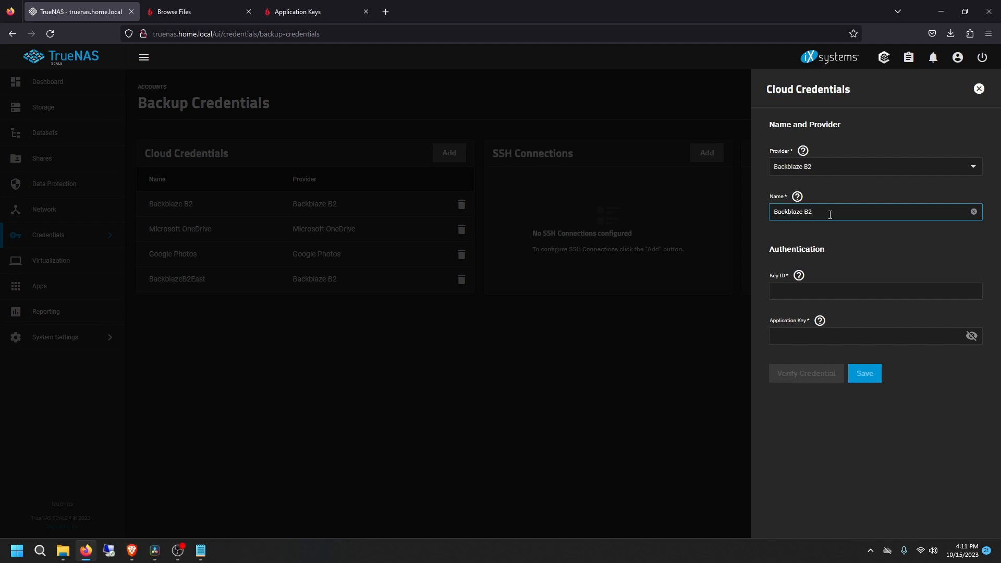
type("Locking")
Step: Fill in the new bucket key's Application Key and Key ID from Backblaze, then verify and save the credential
left_click(809, 337)
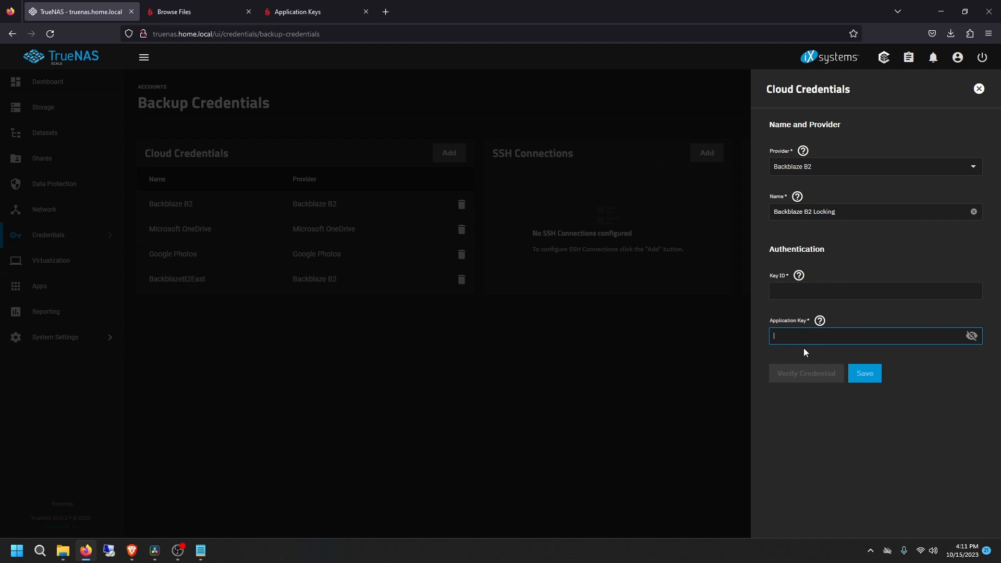
key("ctrl+v")
left_click(286, 12)
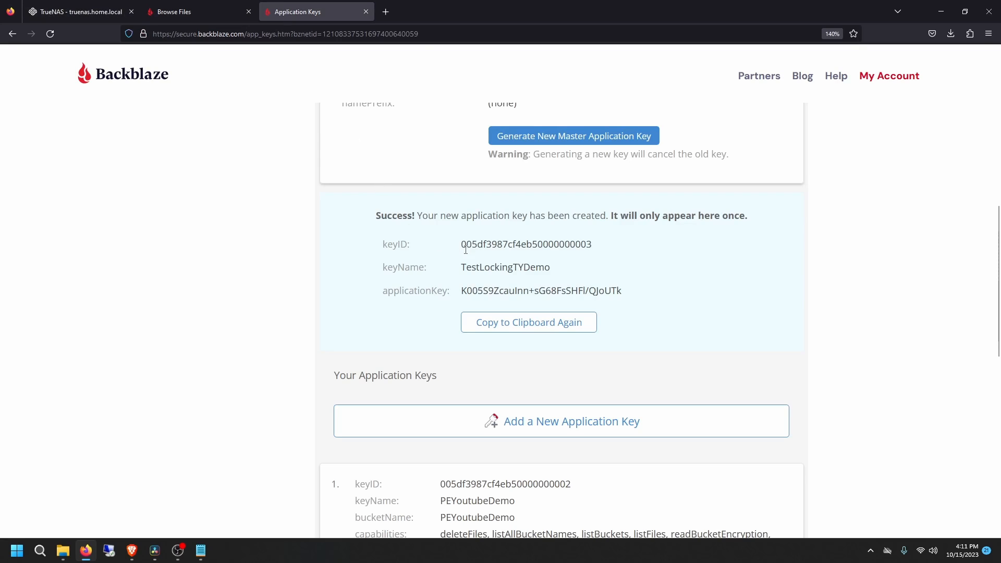
double_click(493, 247)
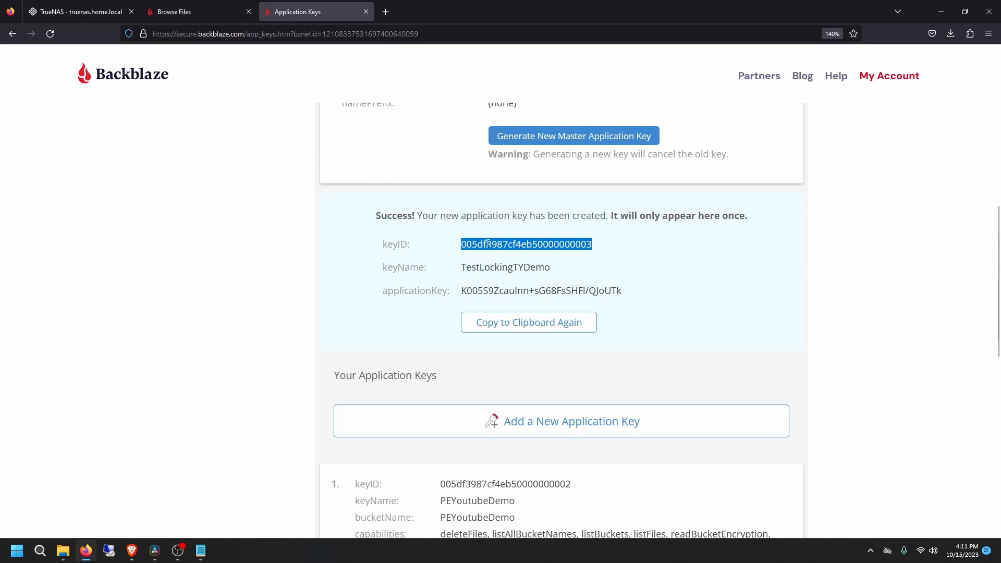
left_click(71, 14)
left_click(809, 289)
key("ctrl+v")
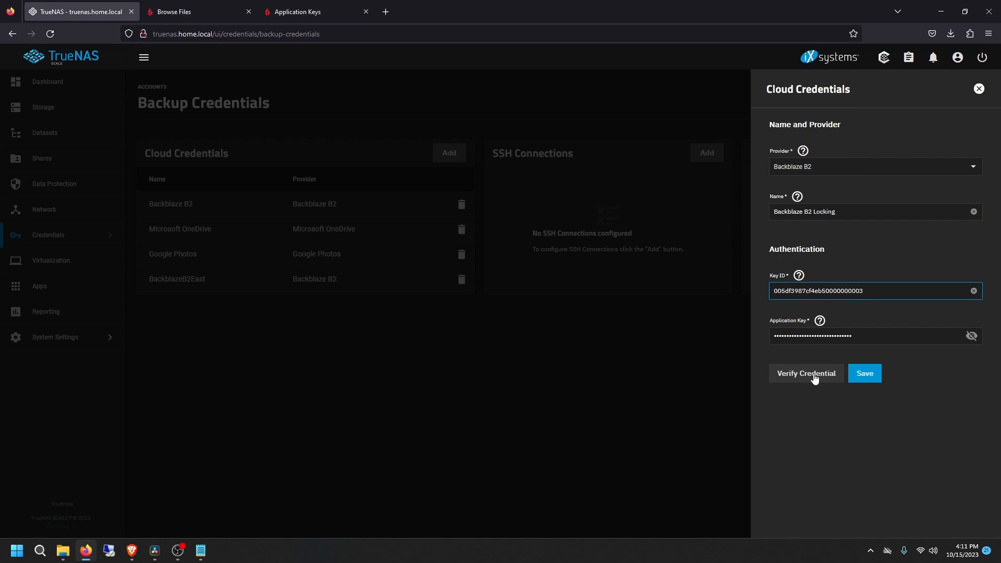
left_click(815, 375)
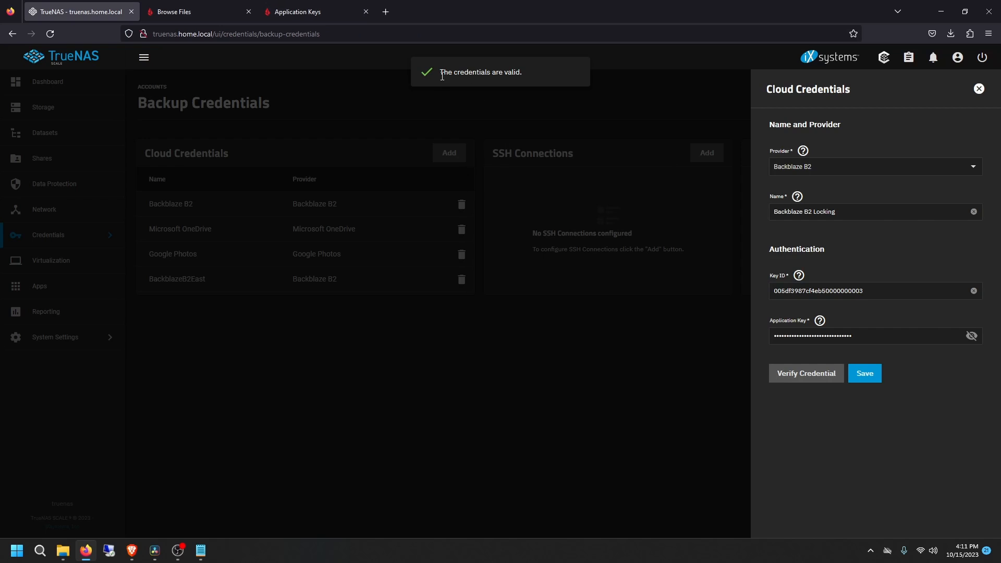
left_click(864, 373)
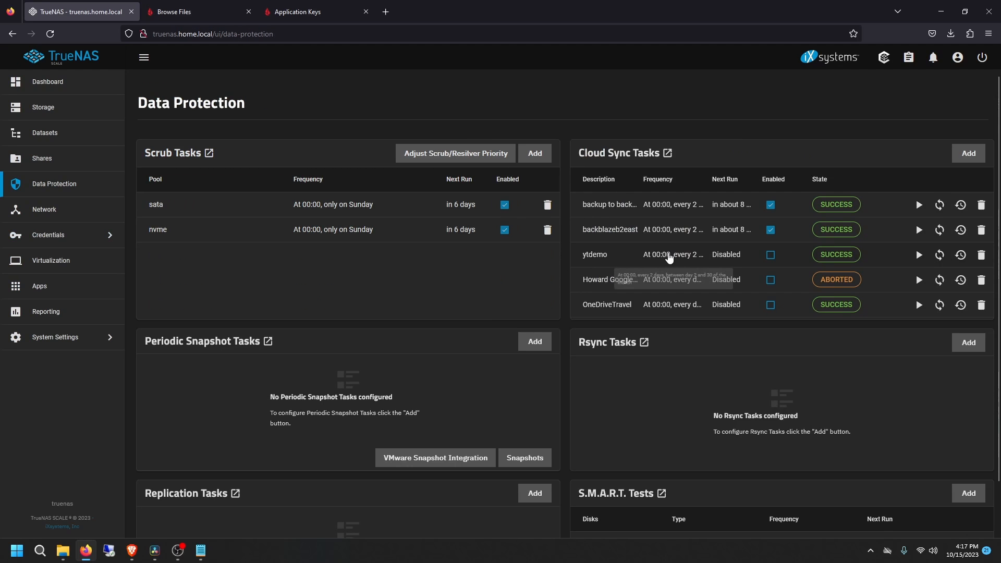
Step: Start a new cloud sync task described as TestLockingTYDemo that uses the Backblaze B2 Locking credential
left_click(968, 153)
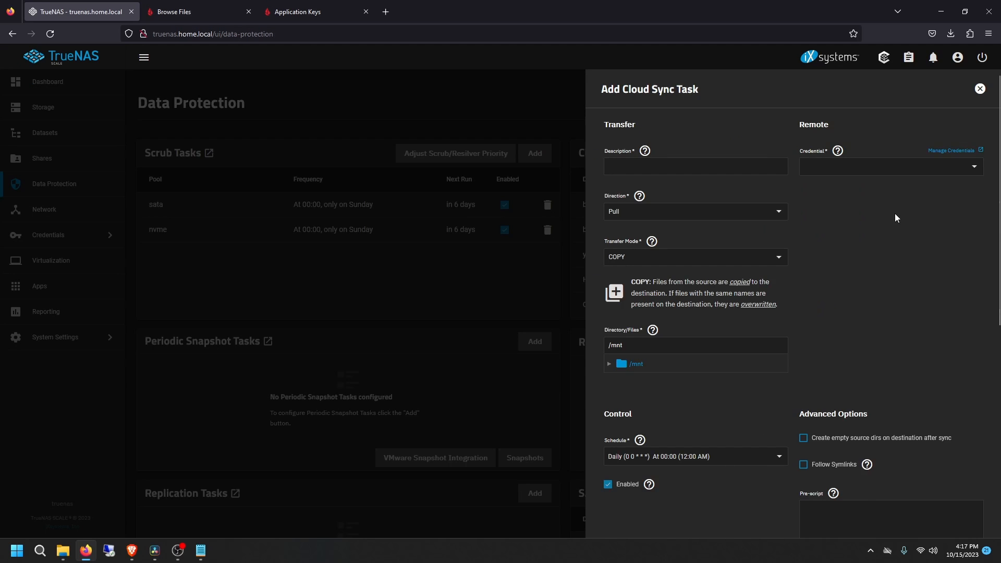
left_click(701, 165)
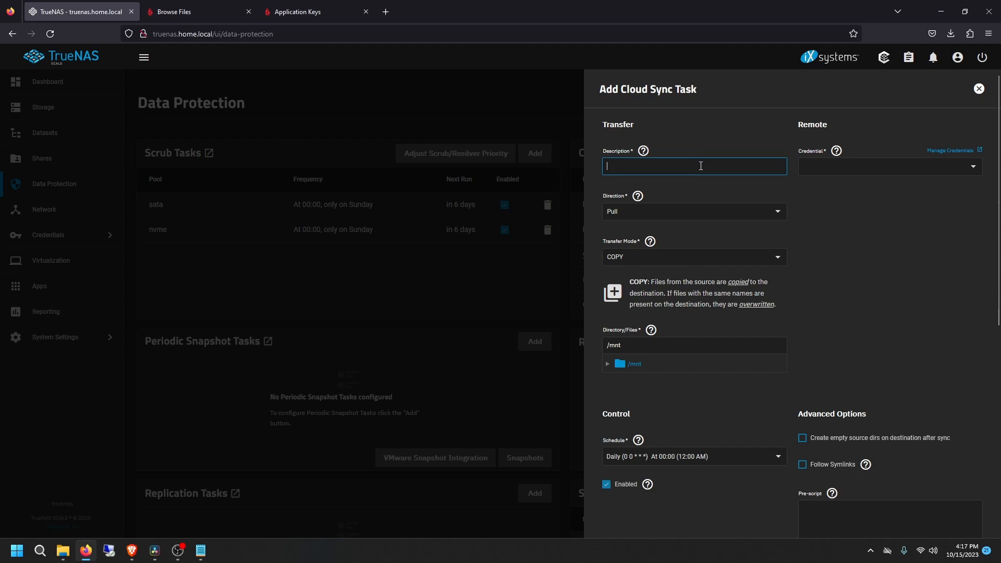
key("ctrl+v")
left_click(819, 167)
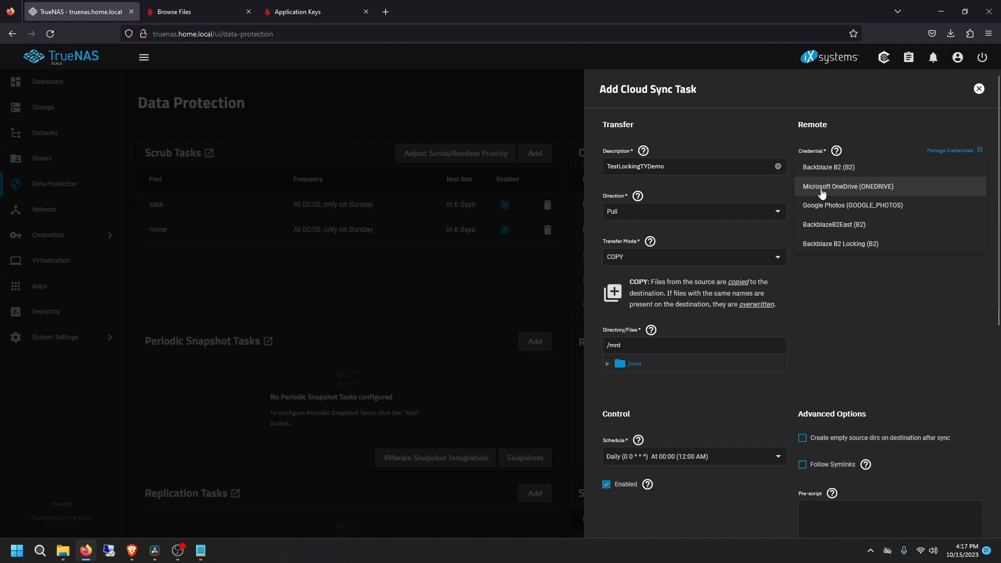
left_click(830, 244)
Step: Set the sync task to Push from /mnt/sata/PEYoutubeDemo to the TestLockingTYDemo bucket
left_click(645, 206)
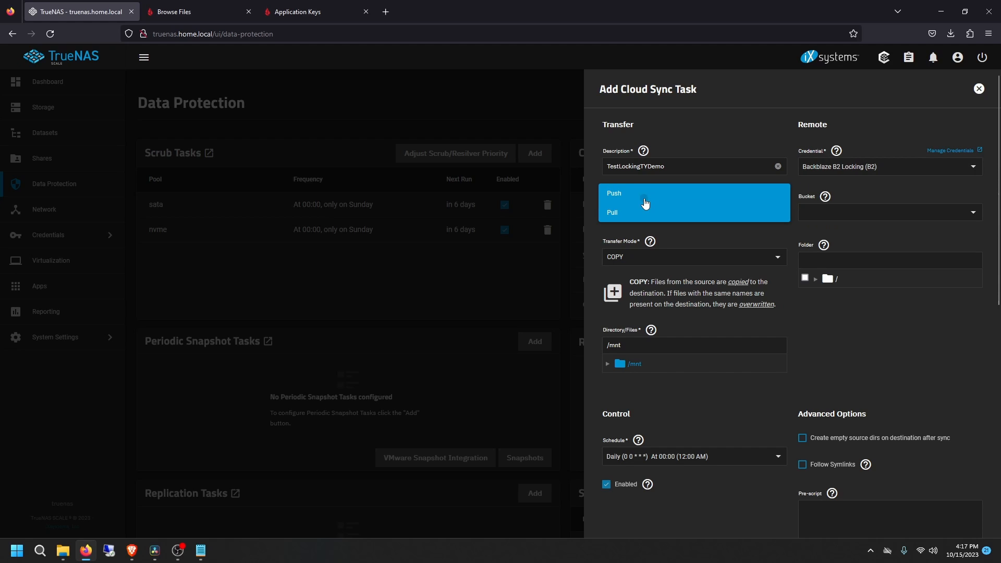
left_click(645, 197)
left_click(830, 213)
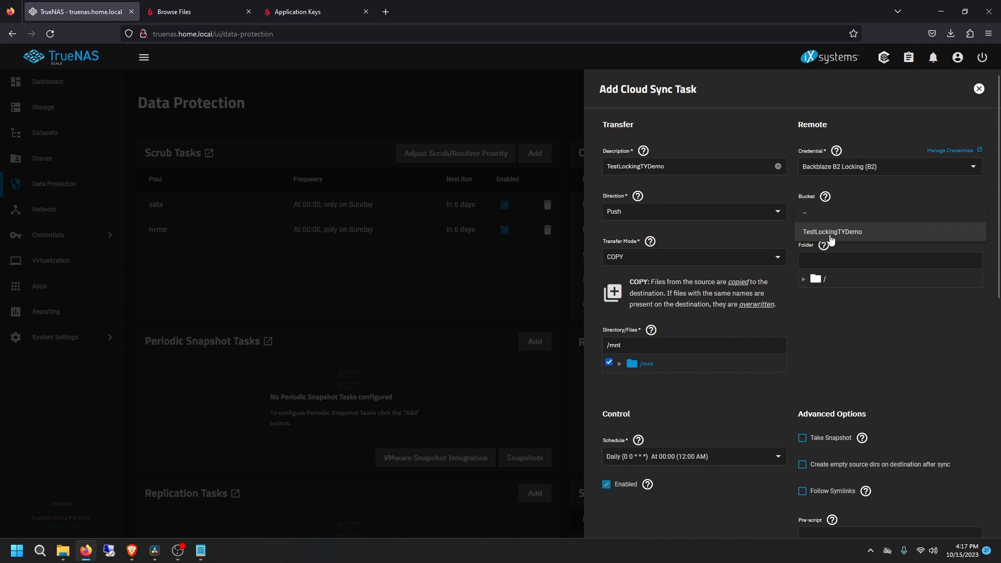
left_click(831, 236)
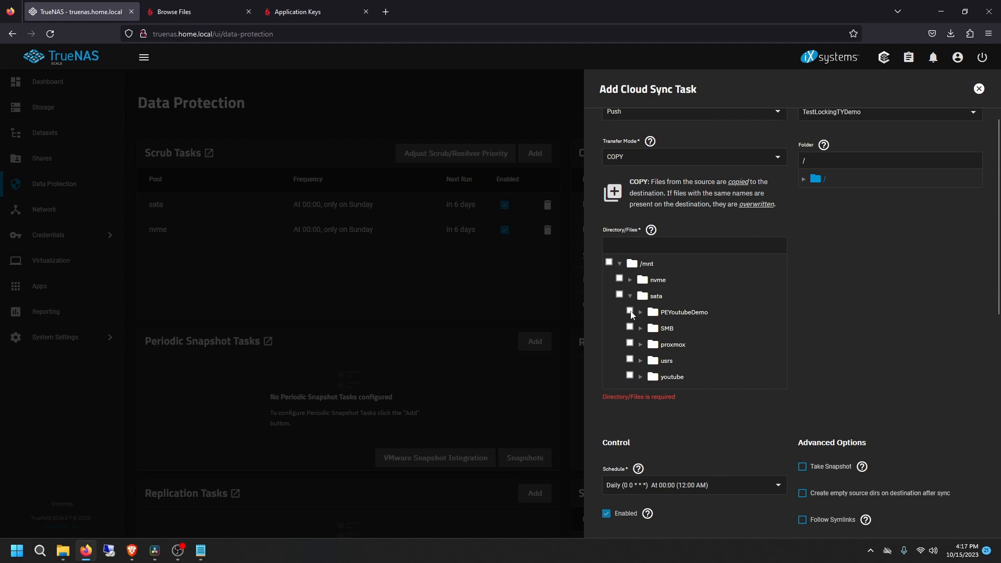
left_click(630, 312)
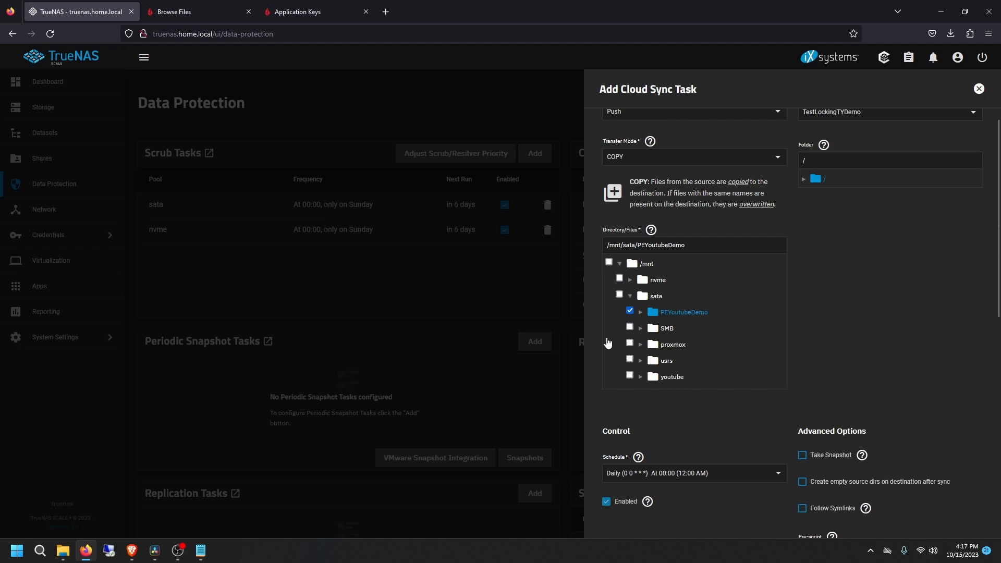
Step: Enable remote encryption with filename encryption, enter the encryption password, and save and run the sync task
scroll(697, 387, "down", 1)
scroll(696, 387, "down", 1)
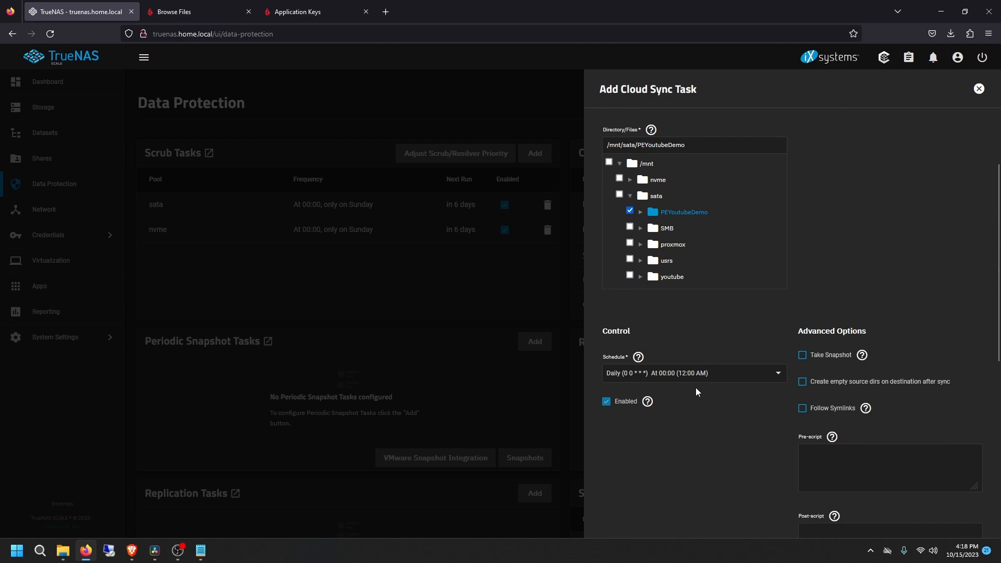
scroll(696, 389, "down", 5)
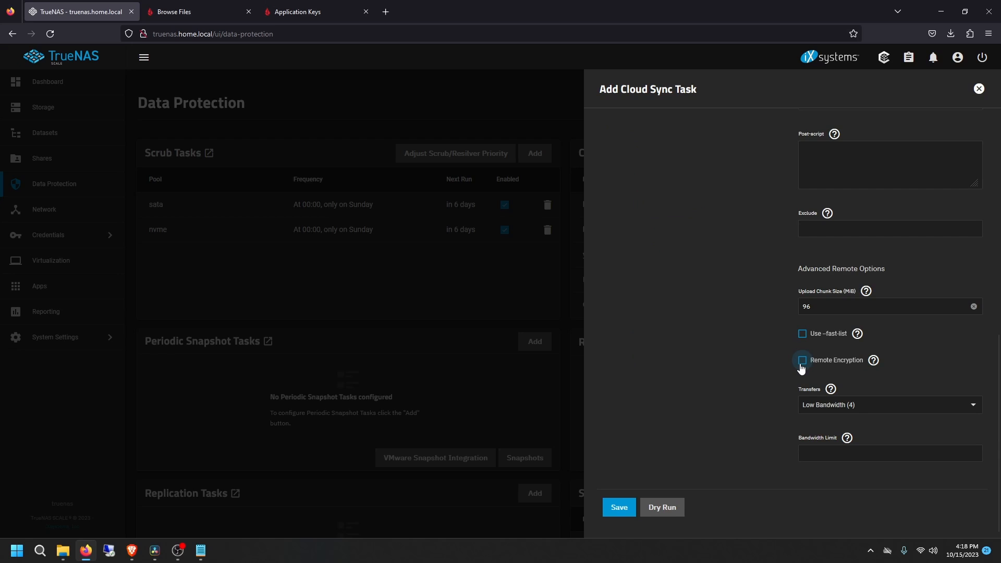
left_click(802, 360)
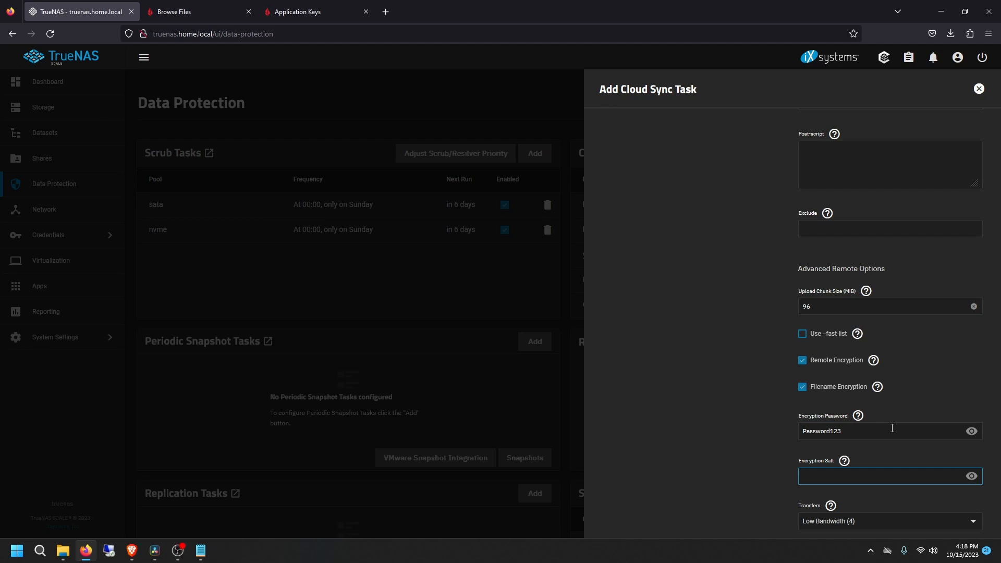
scroll(646, 219, "up", 4)
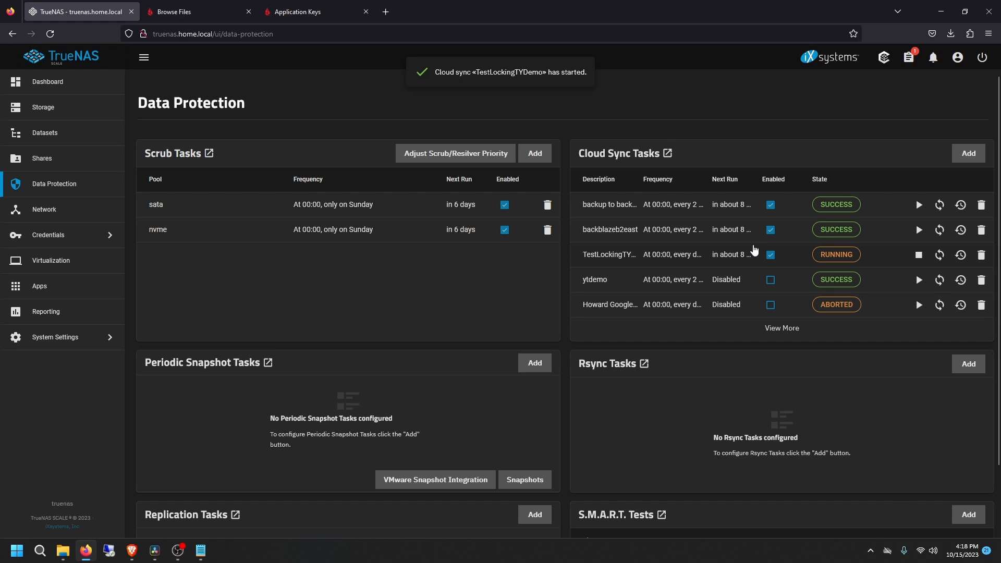
Step: Examine the uploaded file in Backblaze's TestLockingTYDemo bucket, checking its upload time and Object Lock details
left_click(207, 18)
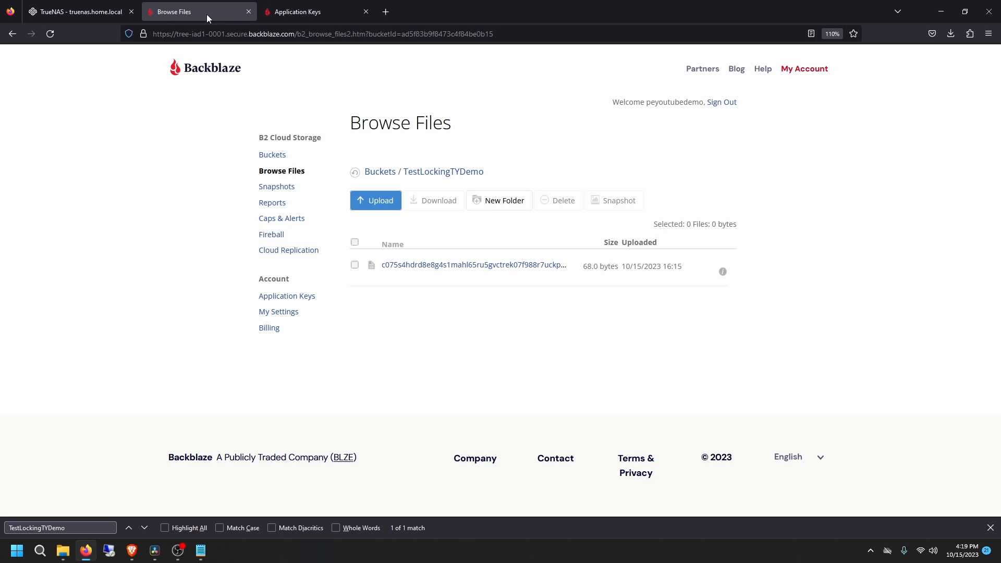
left_click_drag(622, 267, 719, 272)
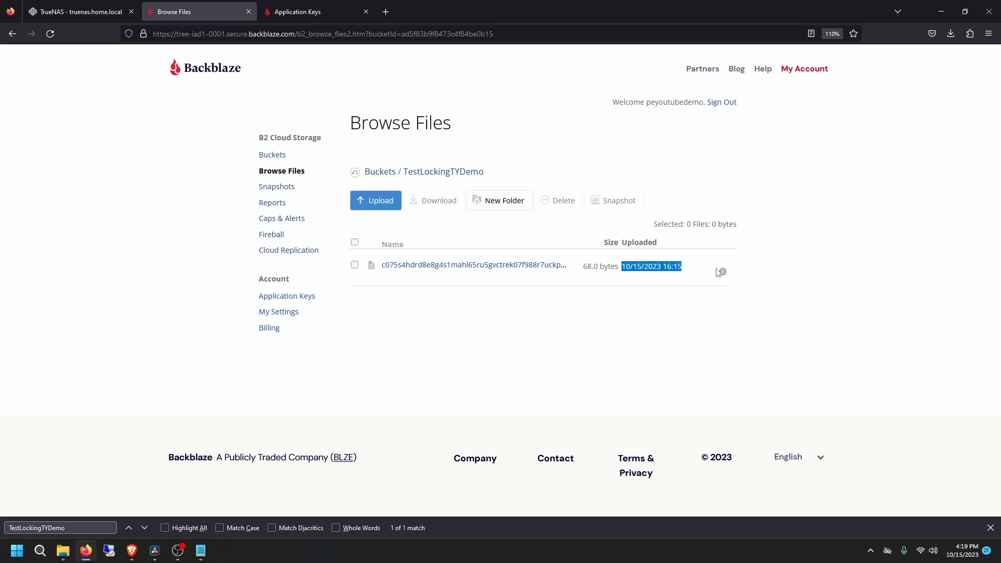
left_click(722, 272)
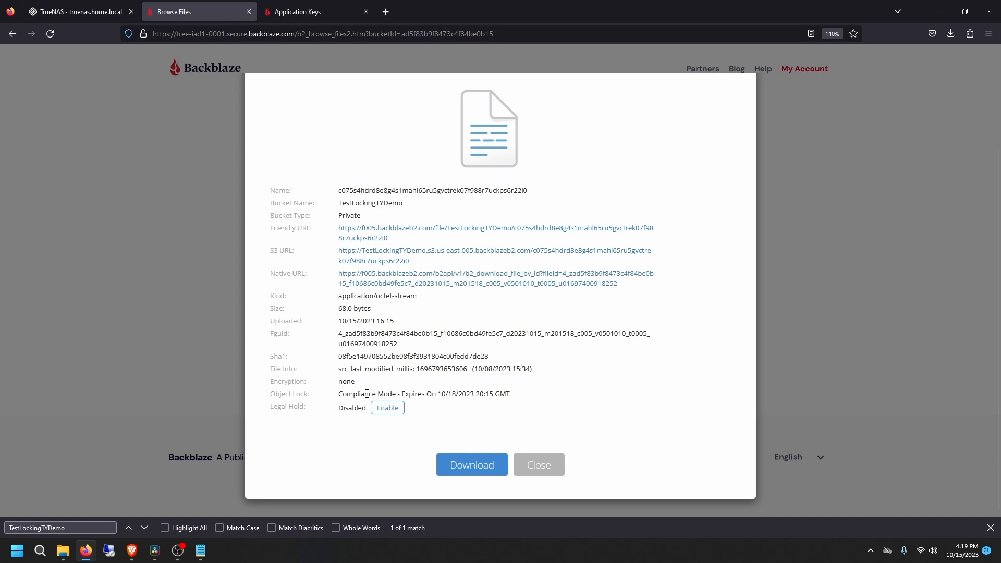
key("Escape")
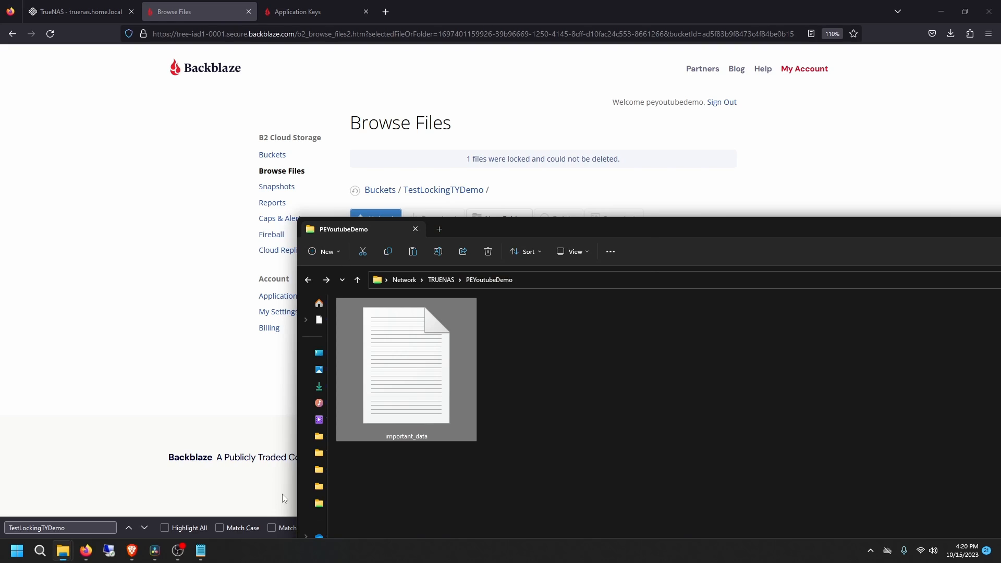
Step: Delete important_data from the PEYoutubeDemo network share and run a TrueNAS cloud sync restore named lockingResotre
key("Delete")
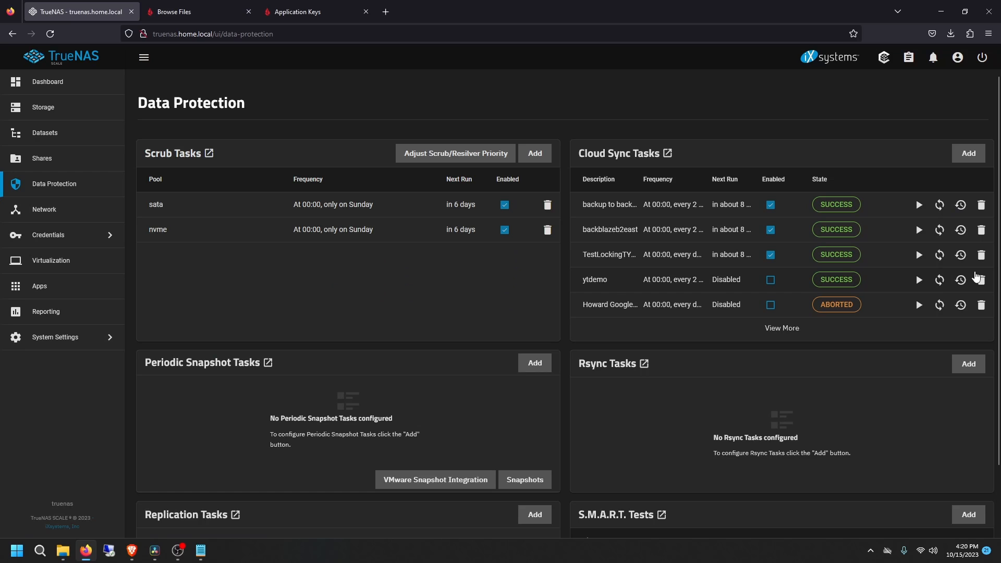
left_click(961, 280)
left_click(414, 222)
type("locki")
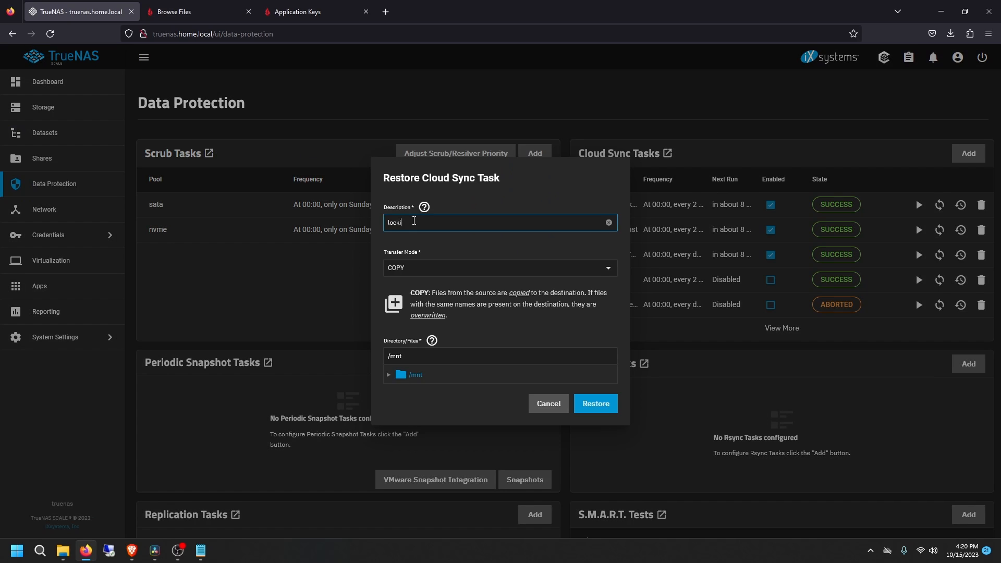
type("ngResotre")
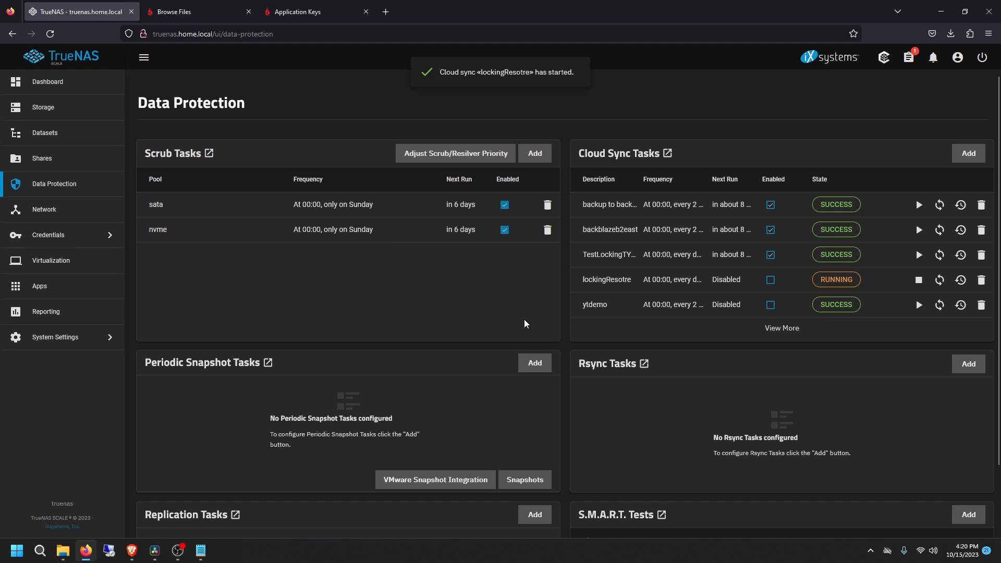
Step: Check the PEYoutubeDemo network share for the restored important_data file, then return to TrueNAS
key("alt+Tab")
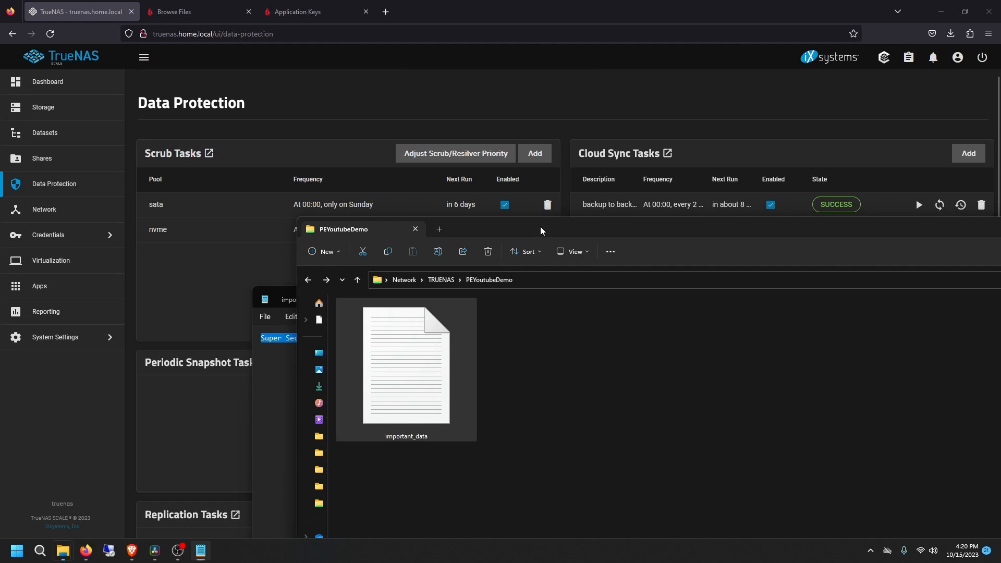
key("alt+Tab")
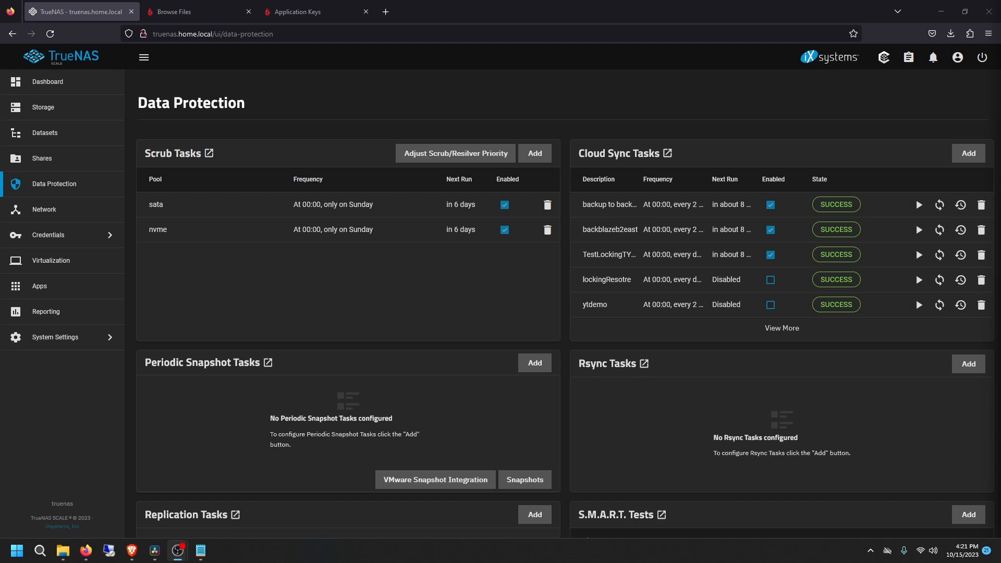